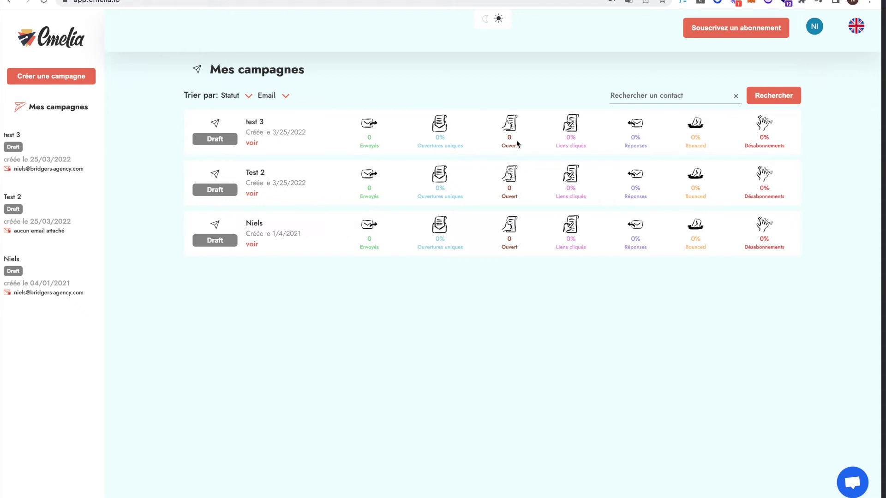
- Open the test 3 campaign's general settings and review the daily new-contact limit, daily sending limit and sending intervals
click(340, 129)
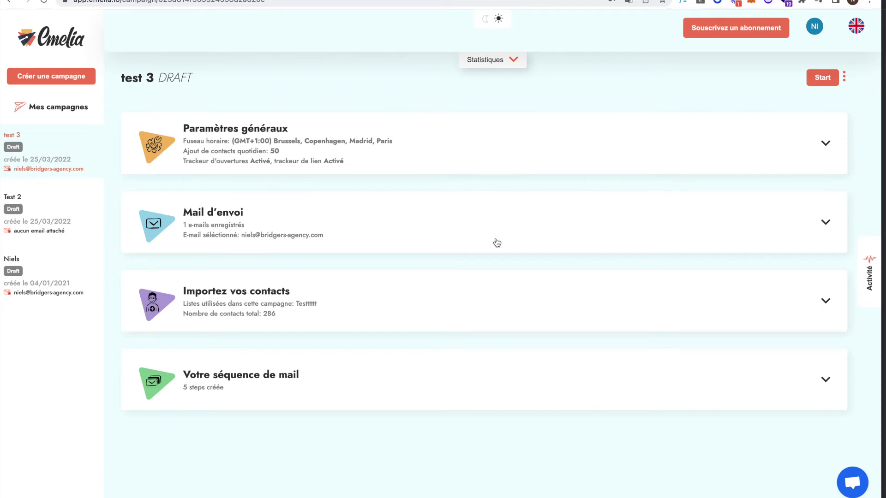
click(353, 136)
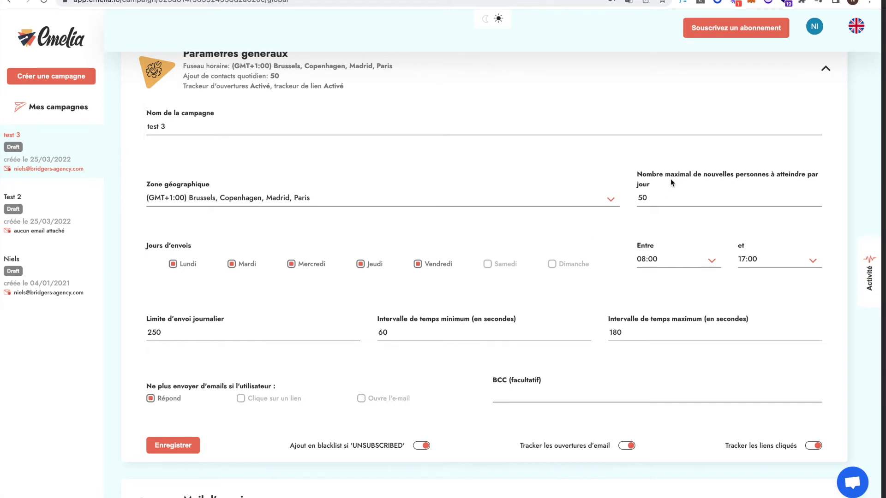
click(174, 329)
click(686, 200)
scroll(542, 233, down, 2)
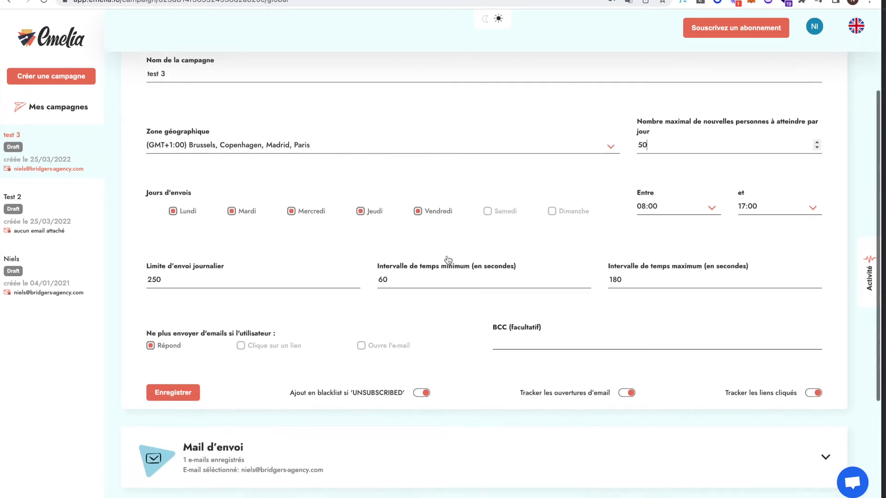
drag(420, 268, 481, 270)
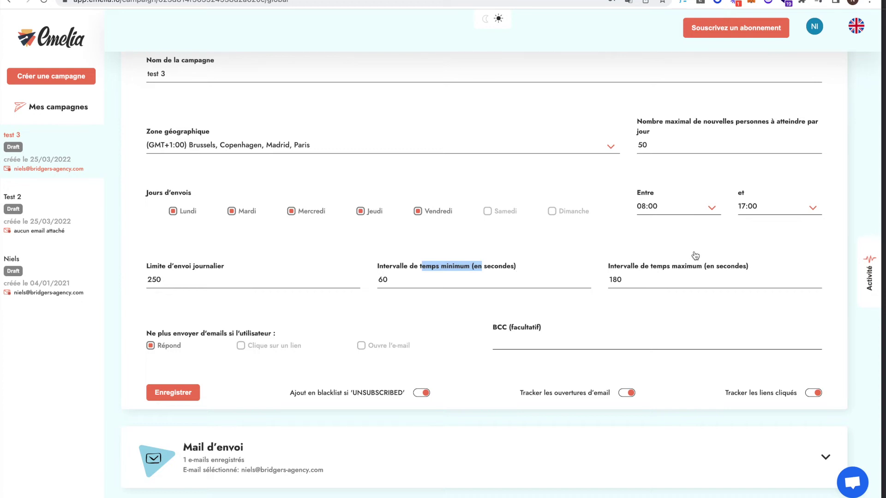
double_click(643, 145)
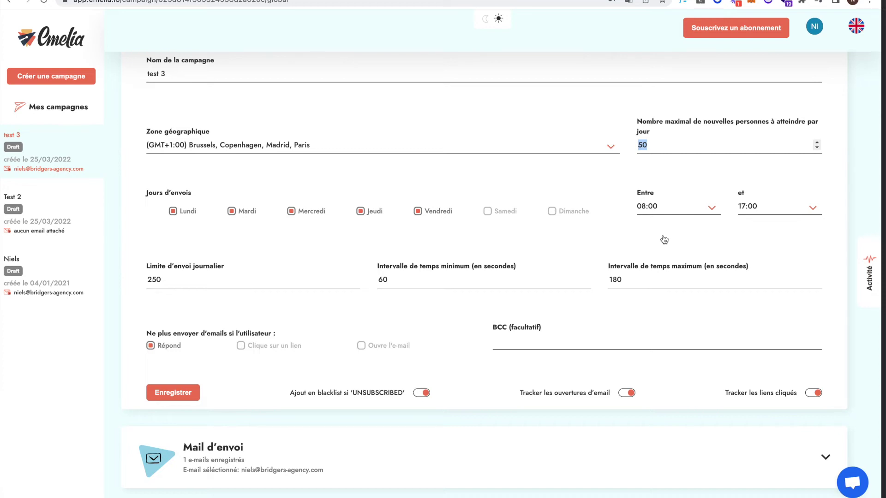
click(415, 279)
click(630, 276)
scroll(369, 336, down, 3)
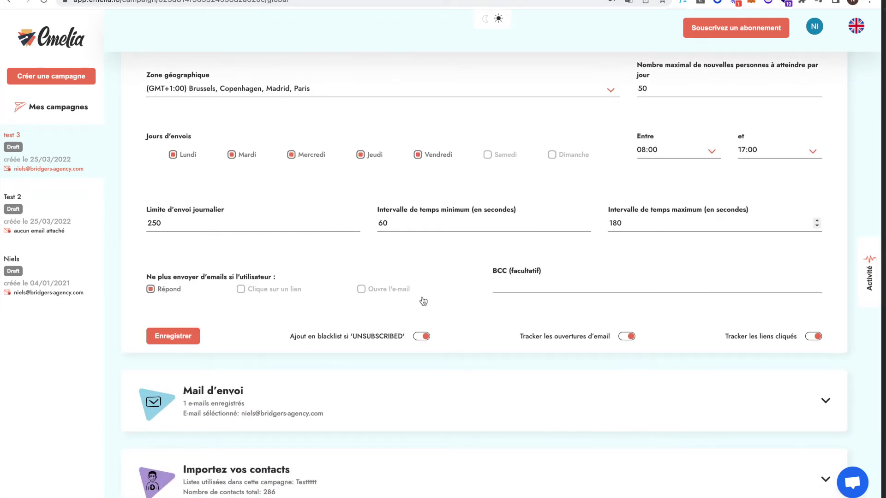
- Switch the automatic blacklisting of 'UNSUBSCRIBED' contacts off and back on, saving the general settings
click(419, 339)
click(189, 337)
click(421, 336)
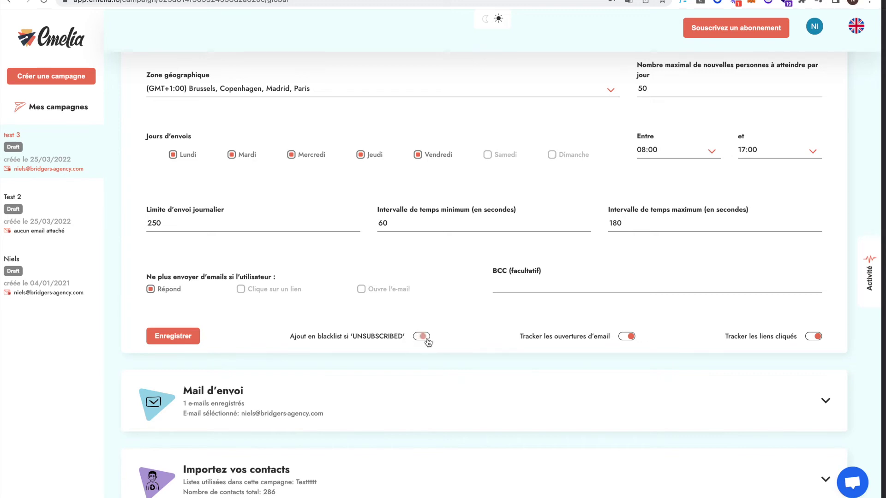
click(183, 337)
- Open the campaign's sending email section and view the GSuite connection instructions for an additional sender account
scroll(311, 317, up, 4)
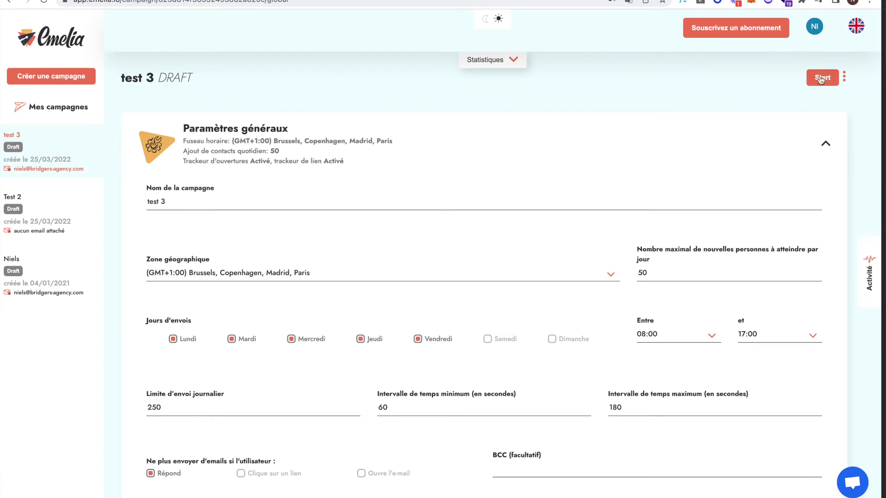
scroll(563, 304, down, 3)
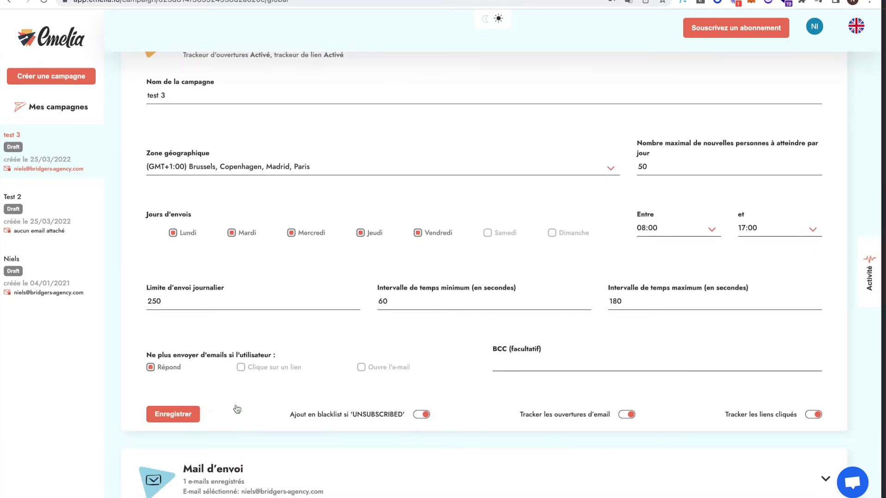
scroll(328, 399, down, 5)
click(369, 297)
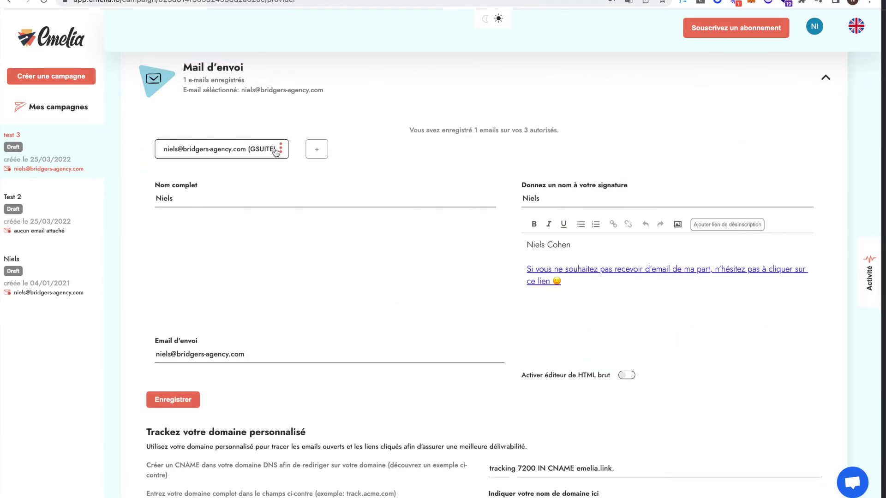
click(317, 148)
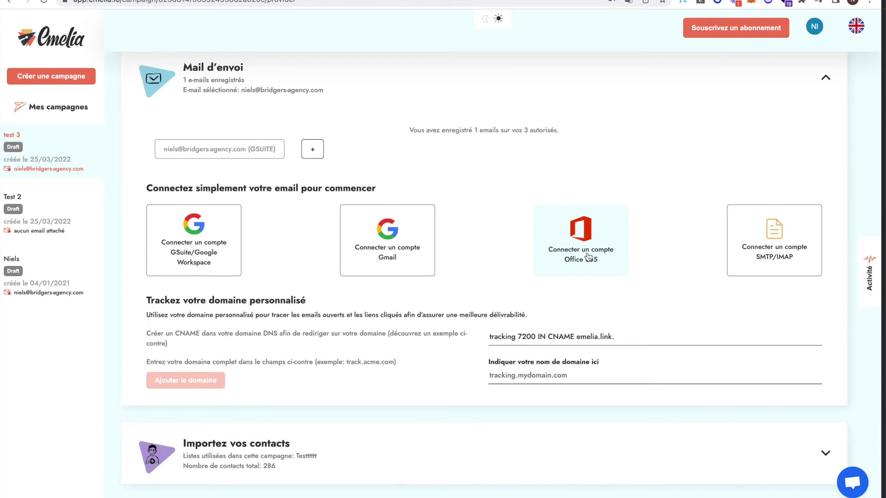
click(204, 244)
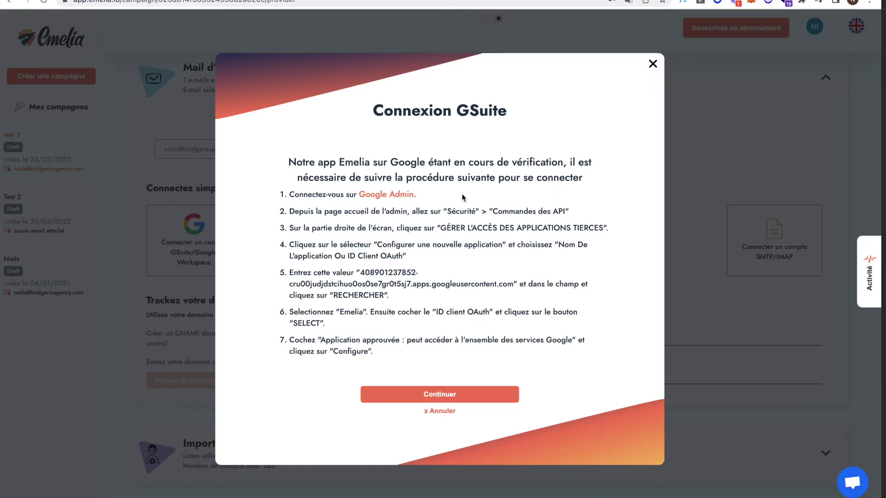
click(652, 64)
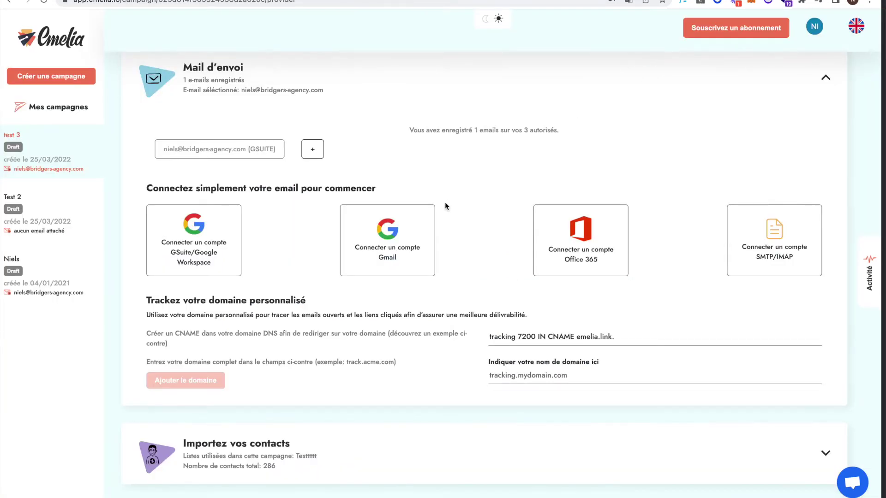
- Add a Gmail sender account, view its connection instructions and close them
click(404, 239)
click(245, 348)
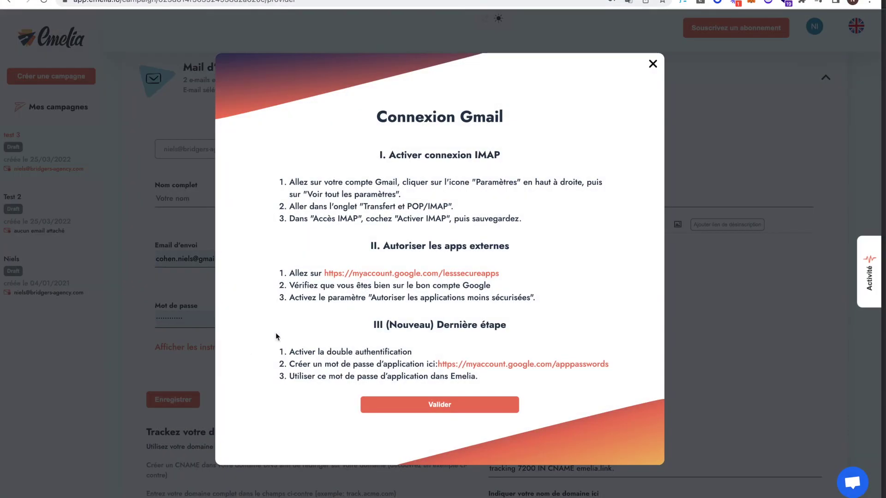
click(652, 64)
scroll(417, 349, down, 3)
scroll(417, 350, up, 2)
scroll(288, 164, up, 1)
- Delete the unsubscribe sentence from the GSuite sender account's signature, keeping the sender's name
click(241, 152)
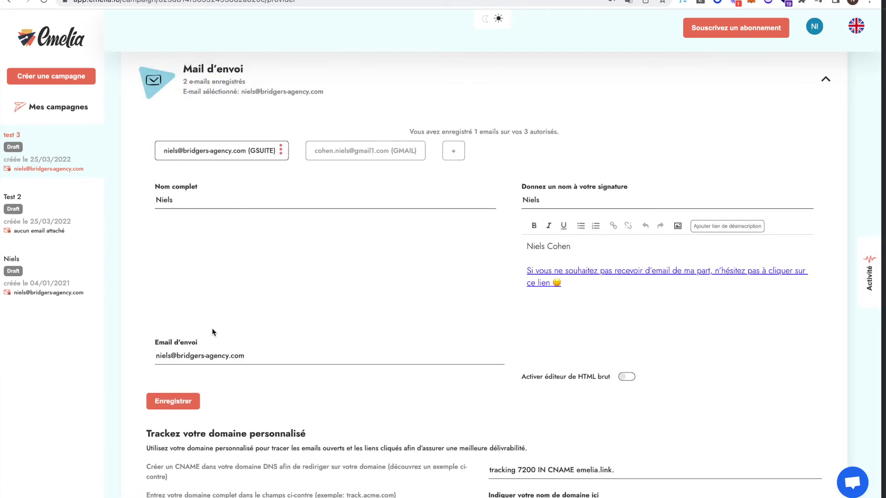
click(574, 248)
key(Return)
key(Return)
click(569, 307)
drag(569, 307, 523, 289)
key(BackSpace)
key(BackSpace)
key(BackSpace)
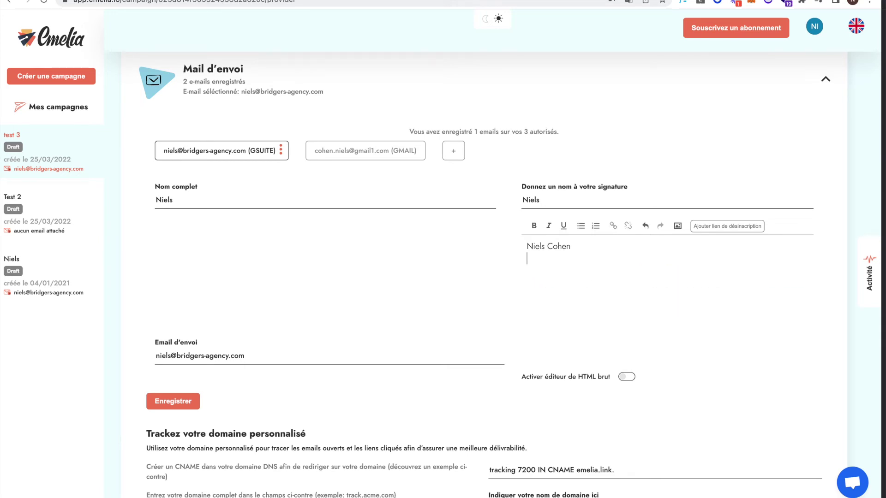
- Insert an unsubscribe link below the name in the signature and save the sender email settings
click(727, 232)
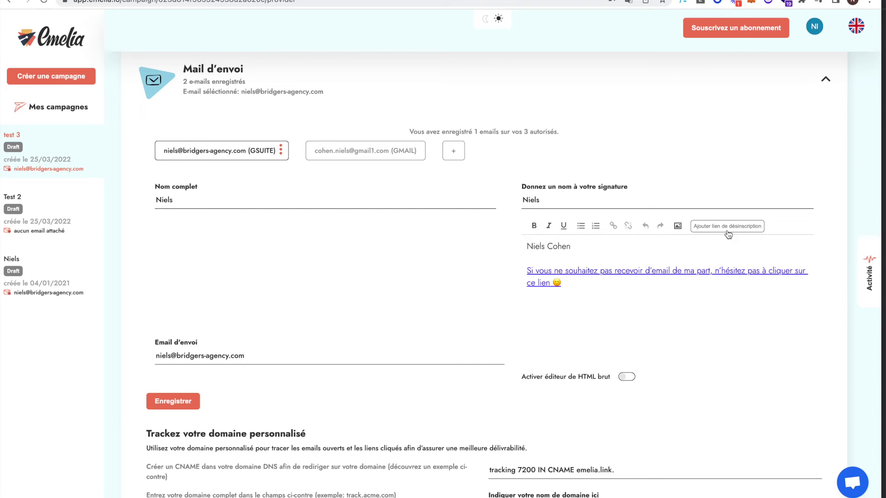
mouse_move(549, 283)
mouse_down()
mouse_move(529, 271)
mouse_move(537, 280)
mouse_up()
click(571, 285)
click(168, 402)
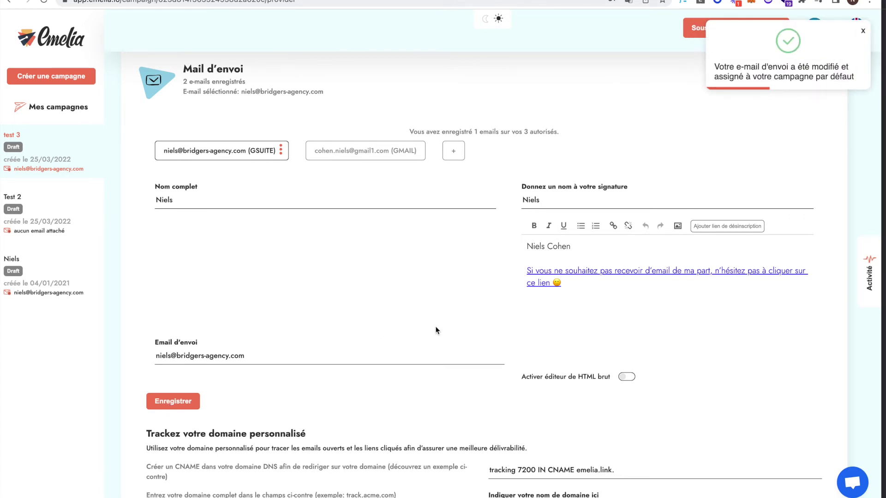
- Review the custom tracking domain settings and open the campaign's contact list
scroll(435, 330, down, 4)
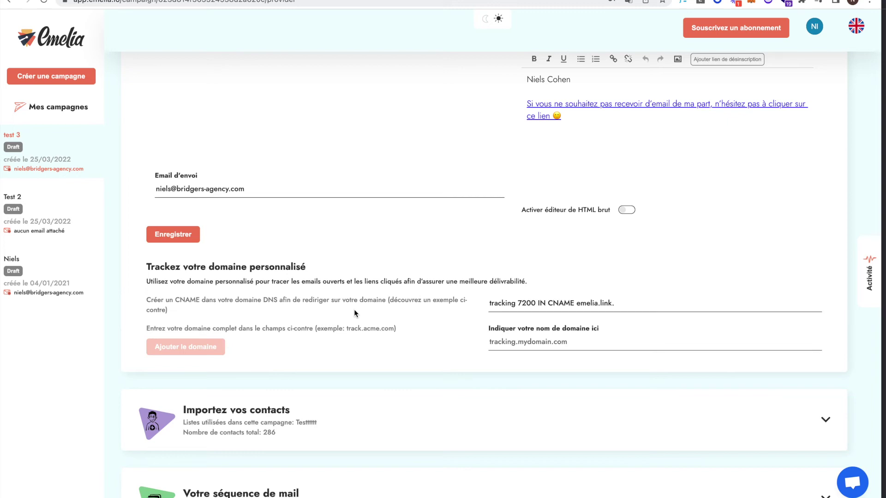
scroll(354, 313, down, 2)
click(358, 358)
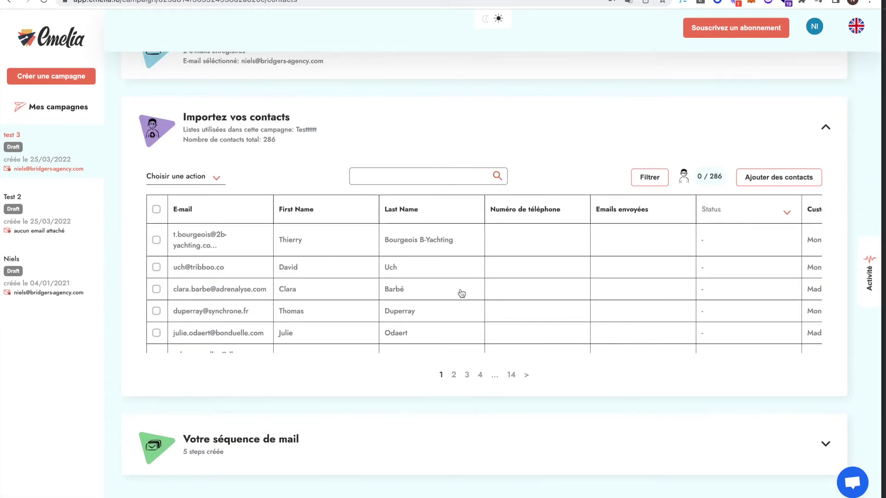
- Start a new contact import from the file responsable Experience client.csv in the Téléchargements folder
click(766, 181)
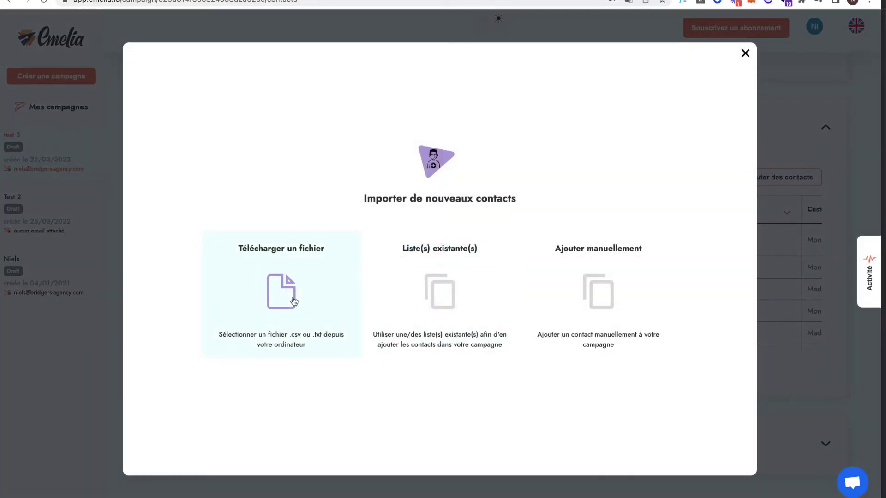
click(293, 299)
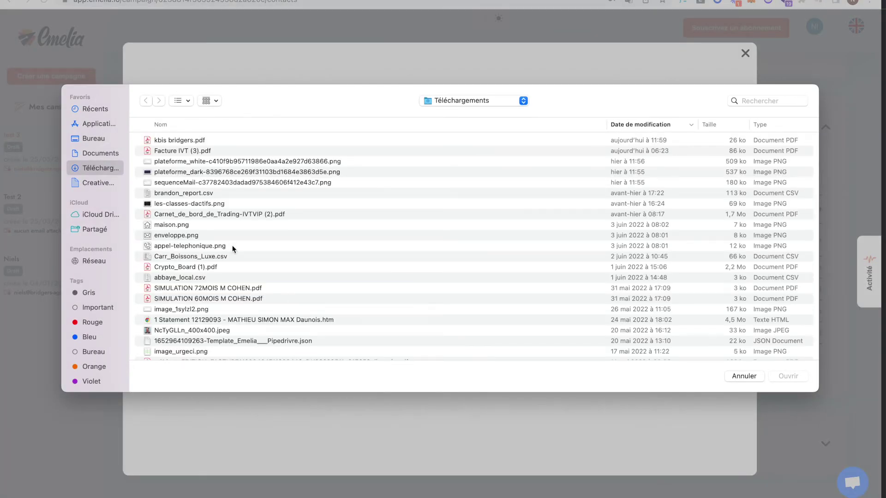
scroll(239, 293, down, 1)
scroll(240, 291, down, 3)
scroll(241, 255, down, 5)
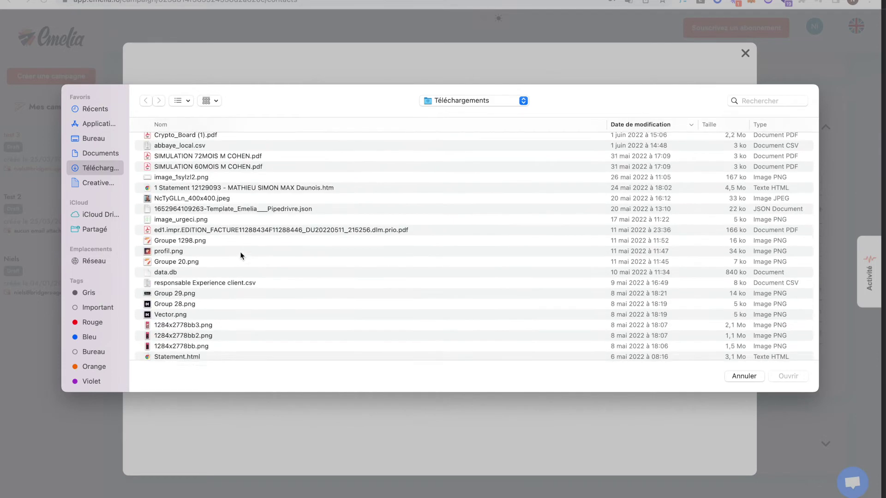
click(234, 240)
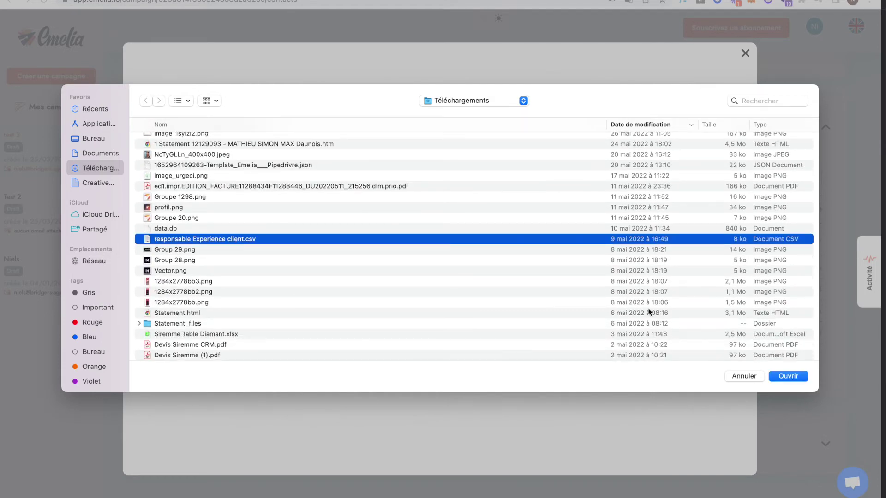
click(788, 376)
- Name the new list vvvvvv, map Company and Civility to custom fields, and close the import without completing it
click(412, 167)
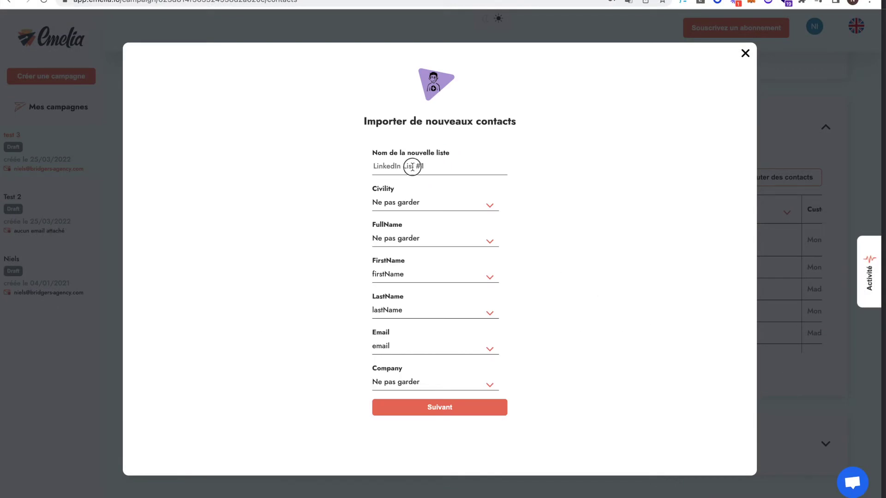
text(vvvvvv)
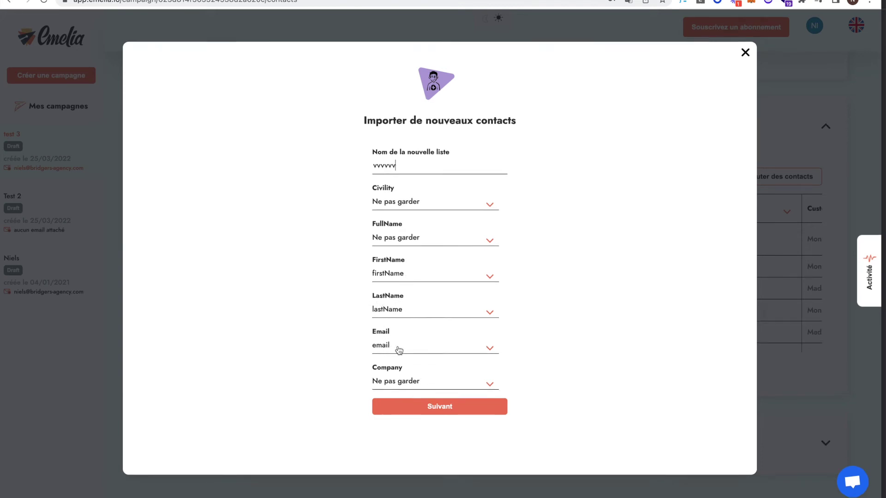
click(420, 384)
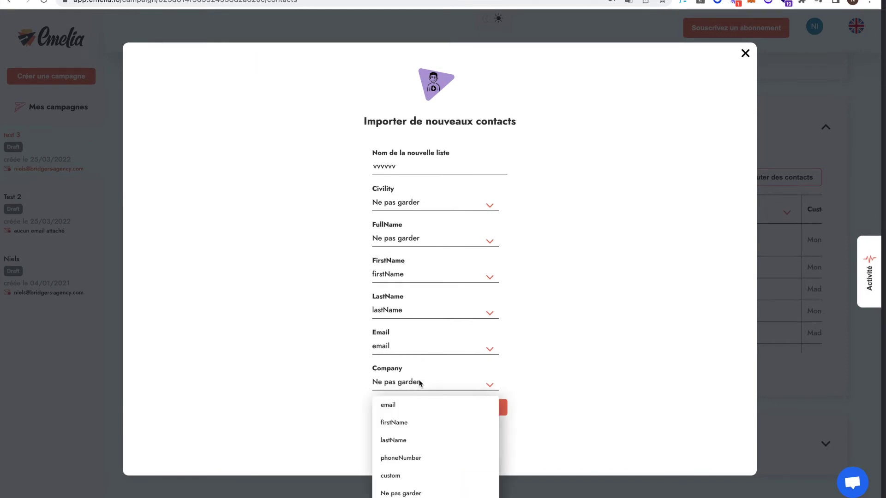
click(415, 475)
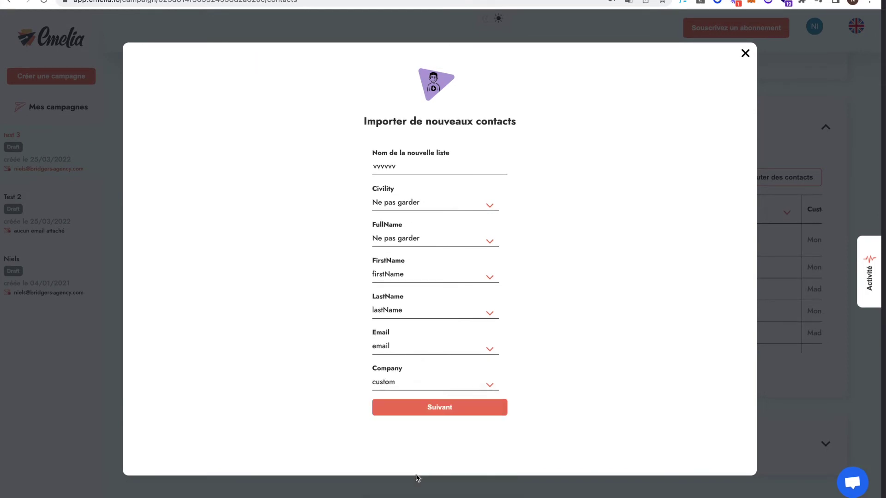
click(404, 206)
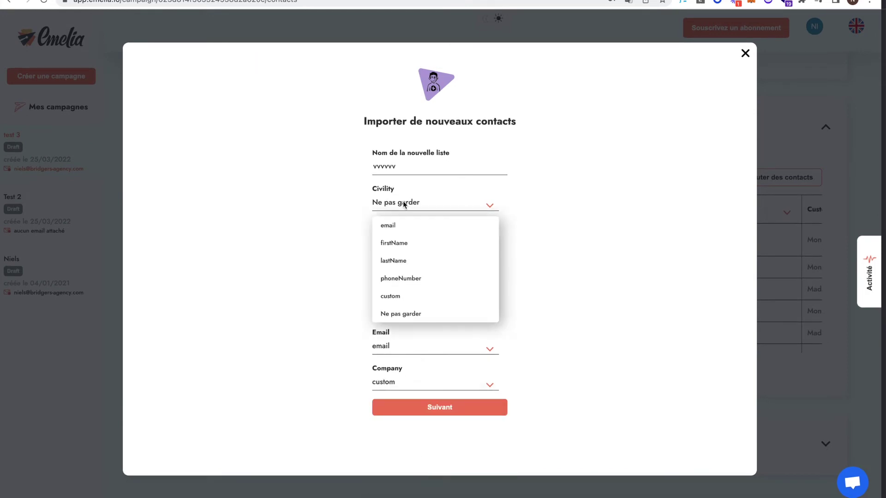
click(424, 296)
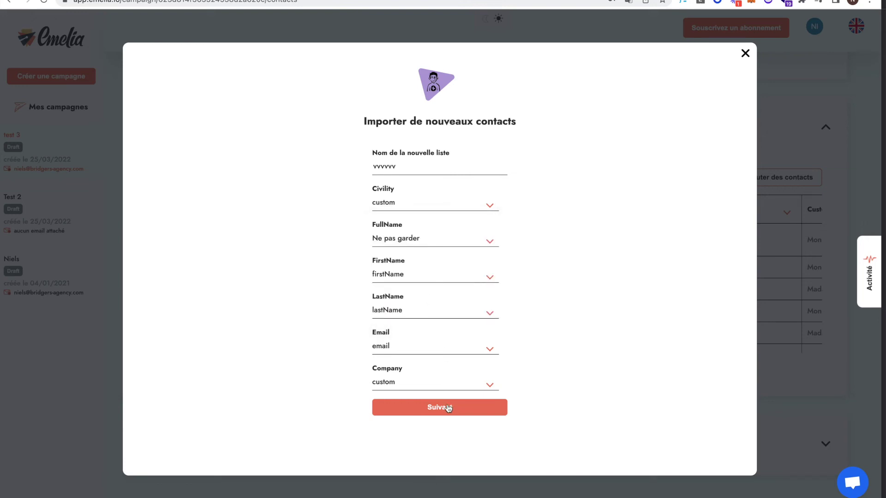
click(744, 55)
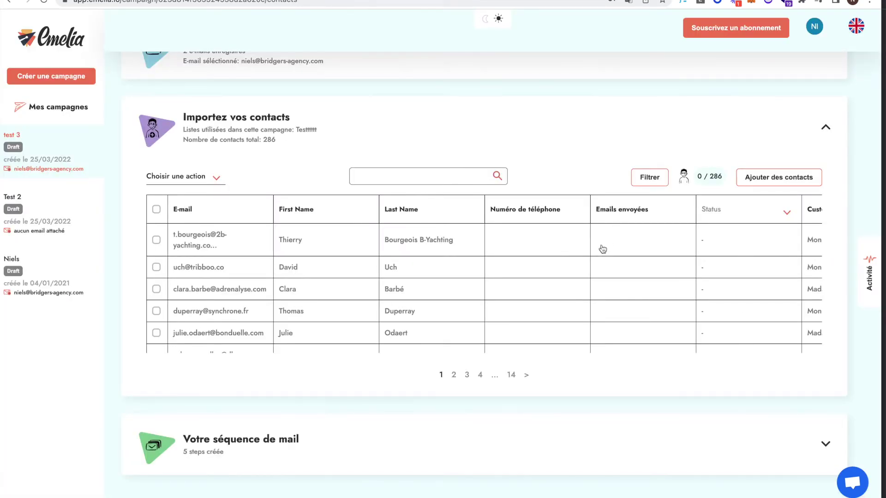
- Select the bounced, already-in-other-campaigns and blacklisted contact removal options in the prospect filter, and close it without starting the filter
scroll(602, 249, right, 9)
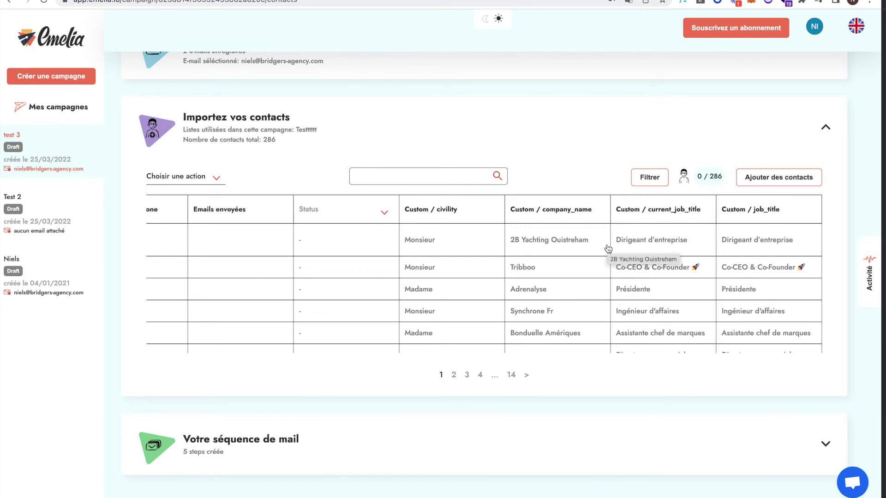
scroll(608, 249, left, 10)
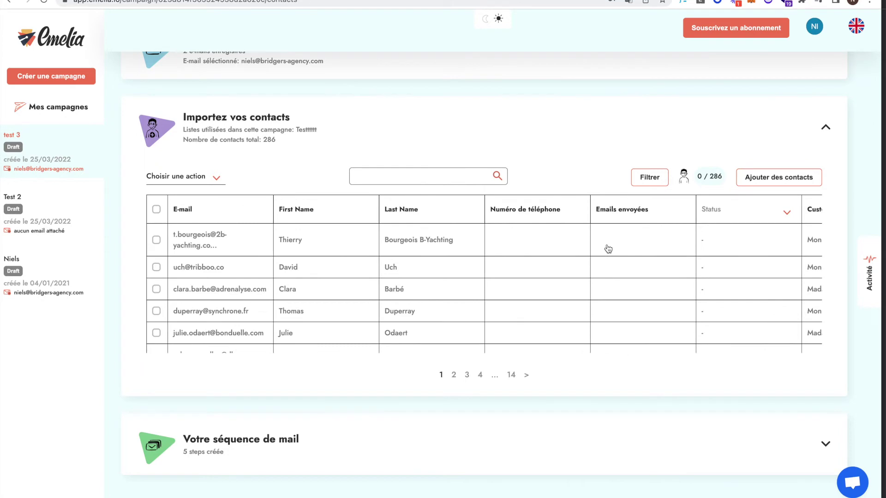
scroll(692, 251, right, 2)
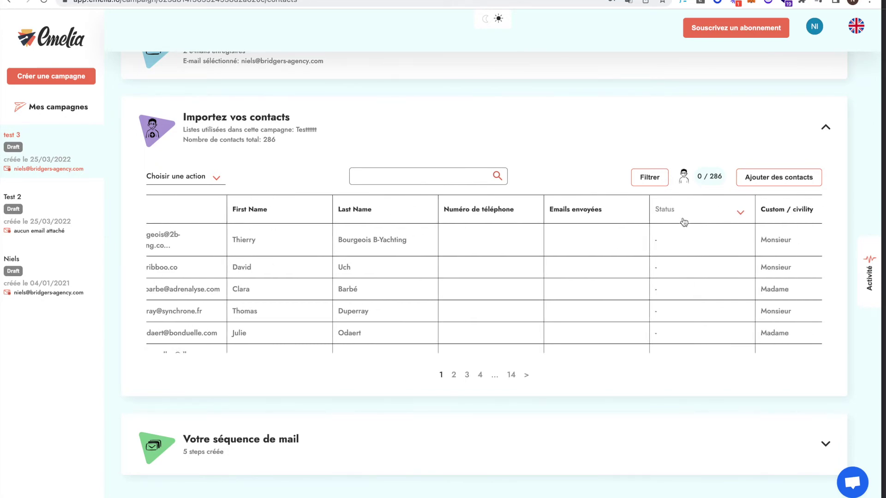
click(654, 180)
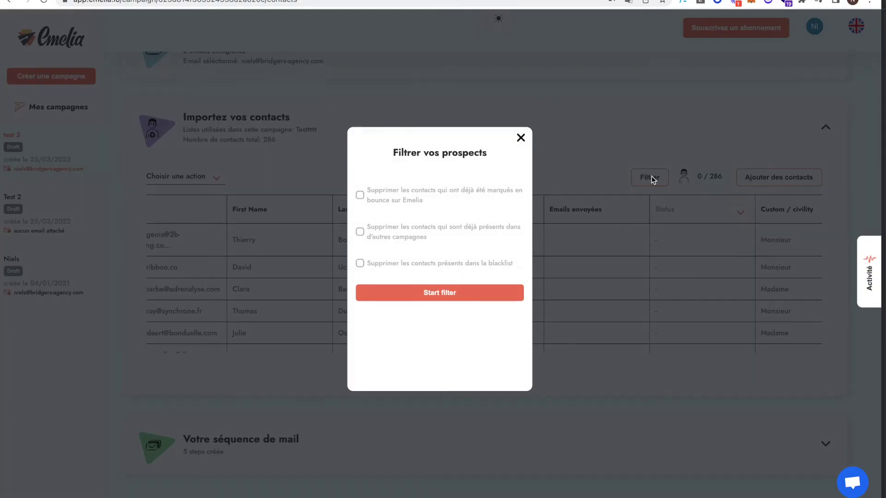
click(360, 195)
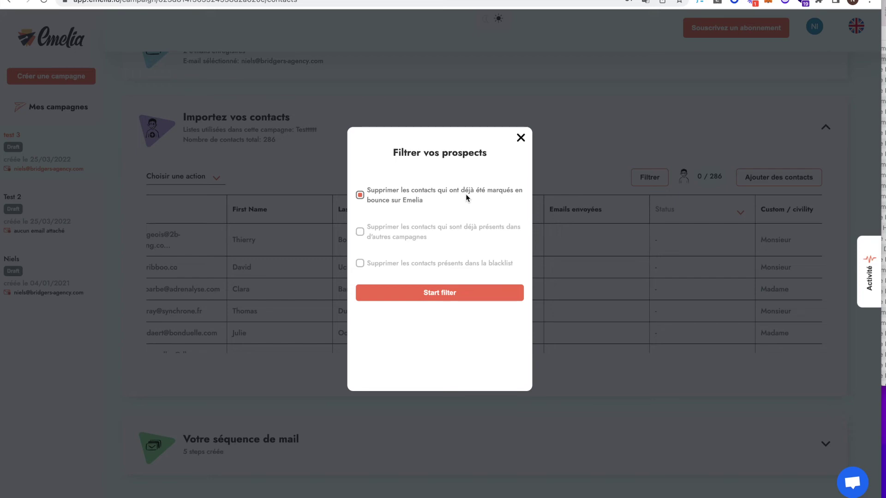
click(361, 232)
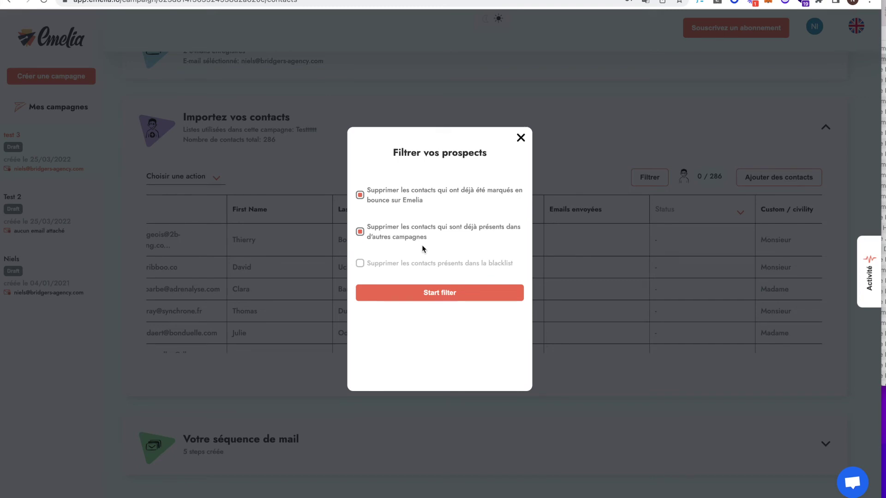
click(360, 264)
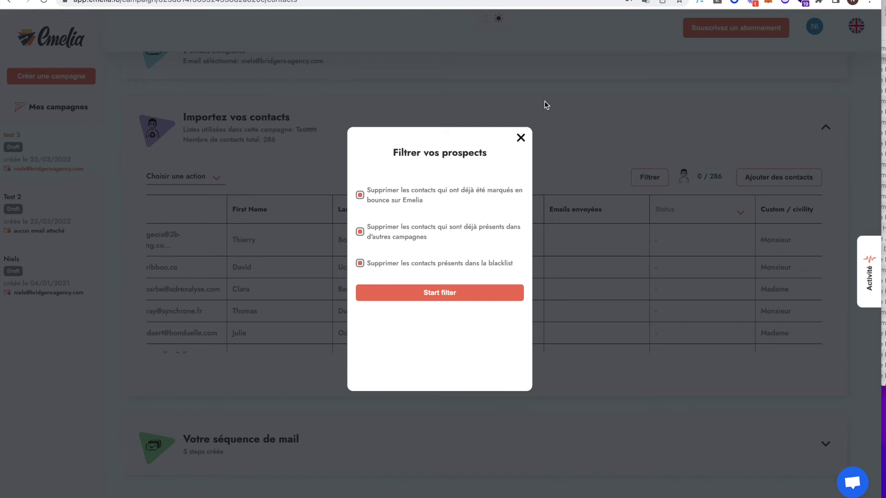
click(520, 137)
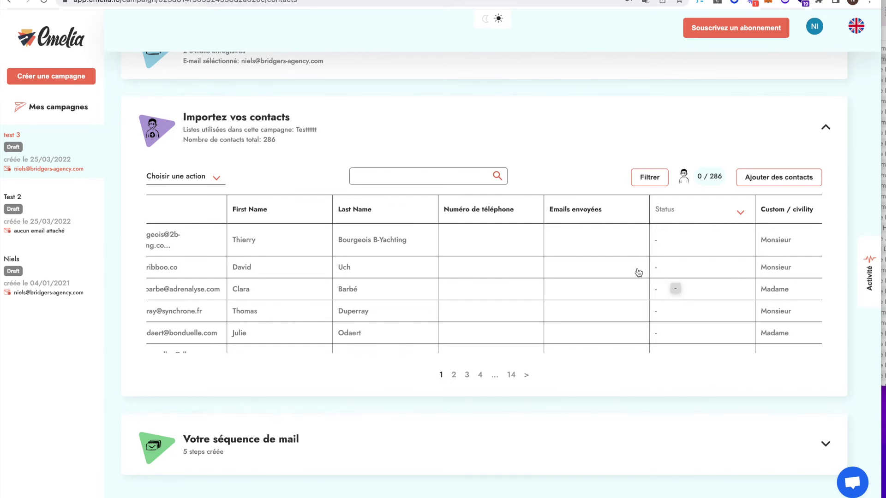
- Review the status filter options in the contact table and look through the contact rows
click(697, 211)
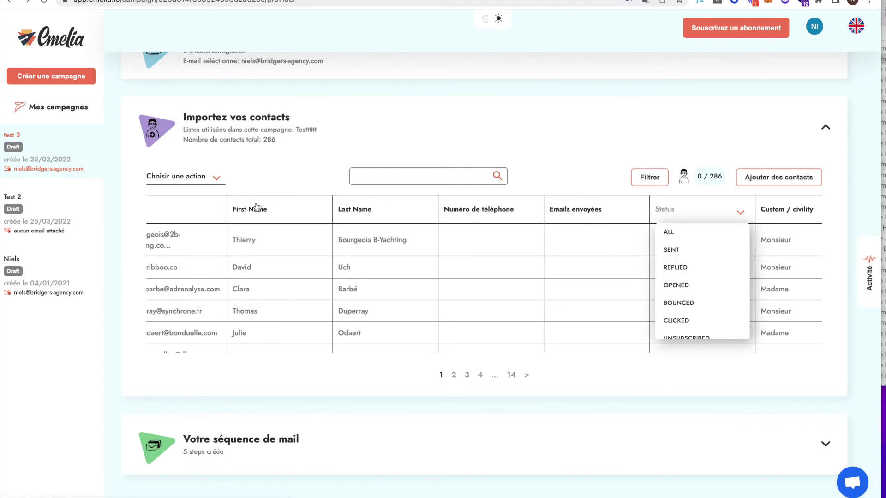
click(283, 182)
scroll(219, 234, left, 3)
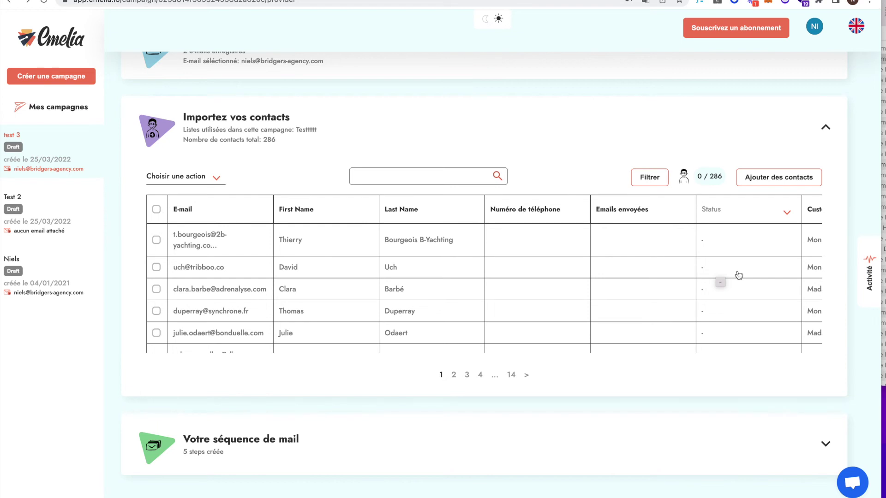
scroll(598, 327, down, 5)
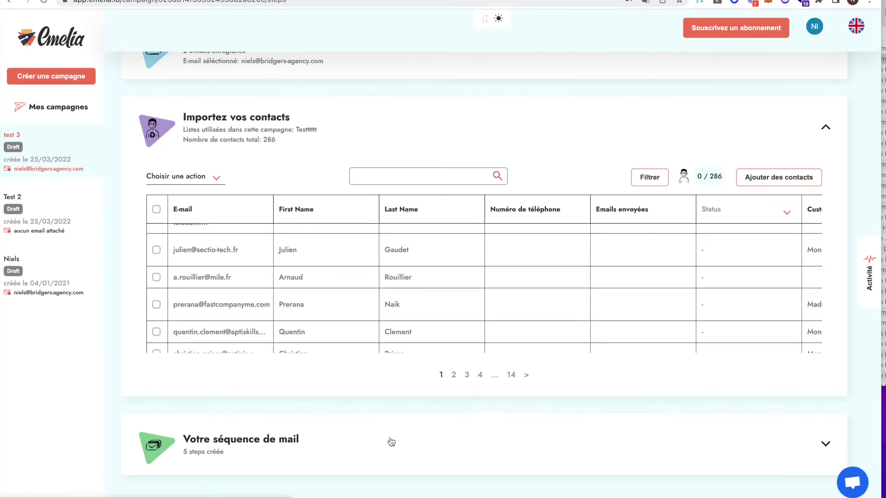
- Expand the campaign's email sequence and turn off the raw HTML editor for step 1
click(391, 442)
scroll(421, 331, down, 2)
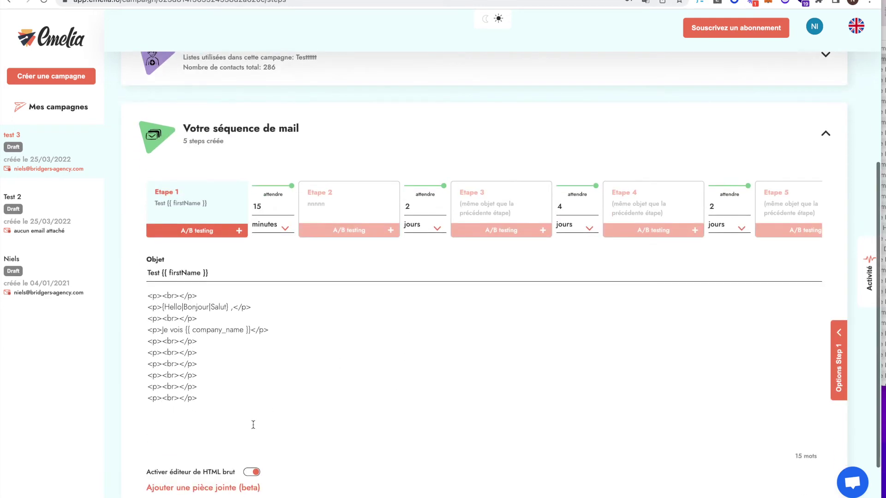
click(252, 472)
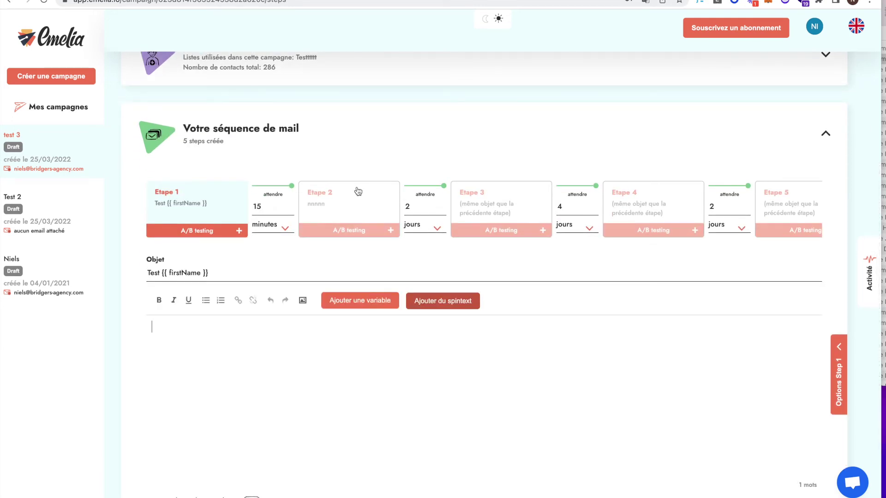
- Delete steps 2 through 5 from the email sequence, keeping only step 1
click(343, 206)
click(389, 192)
click(366, 204)
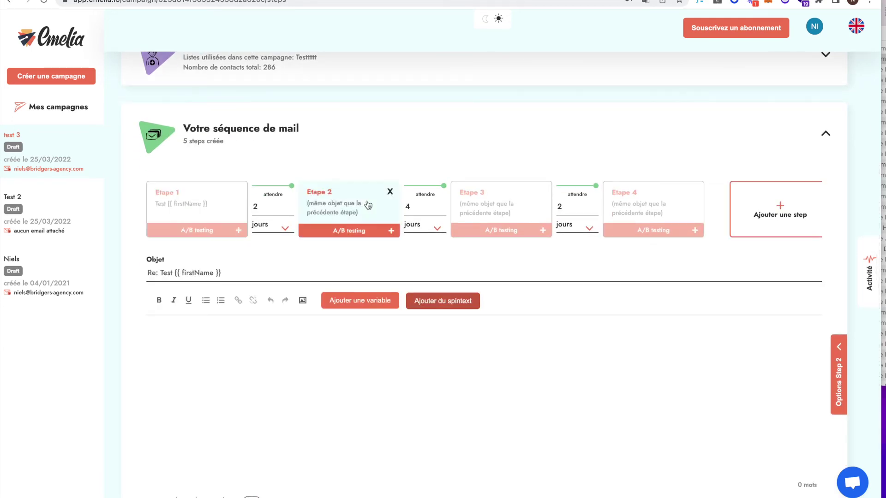
click(390, 191)
click(363, 206)
click(390, 192)
click(375, 208)
click(390, 192)
- Replace the subject of step 1 with "Test"
drag(226, 272, 111, 275)
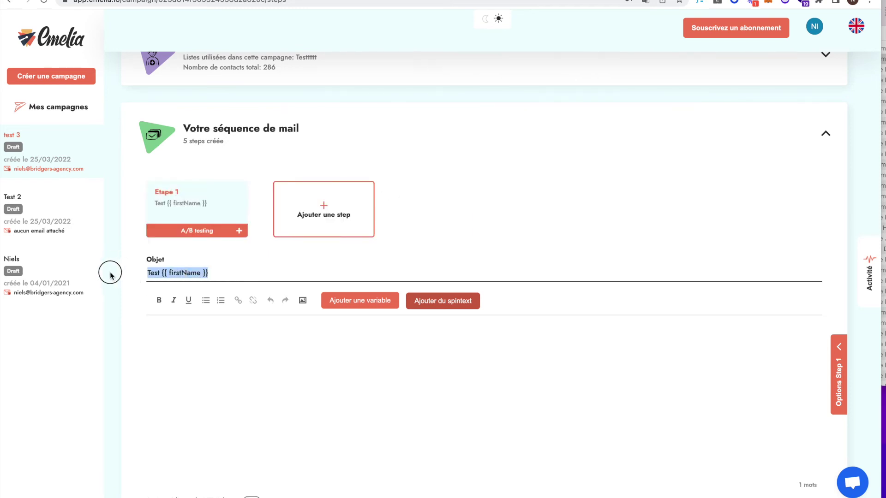
key(BackSpace)
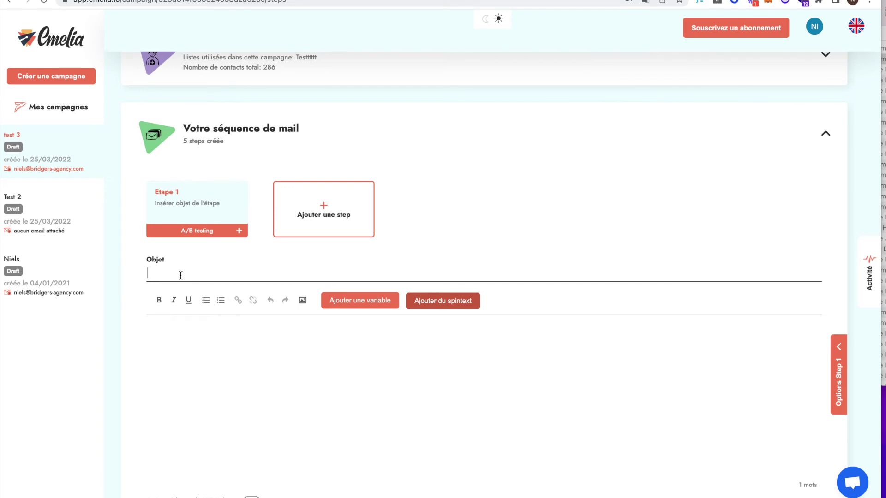
text(Test)
- Write the email body of step 1 as "Bonjour", the firstName variable and a comma, a blank line, and "Je vois"
click(198, 341)
text(Bonjour)
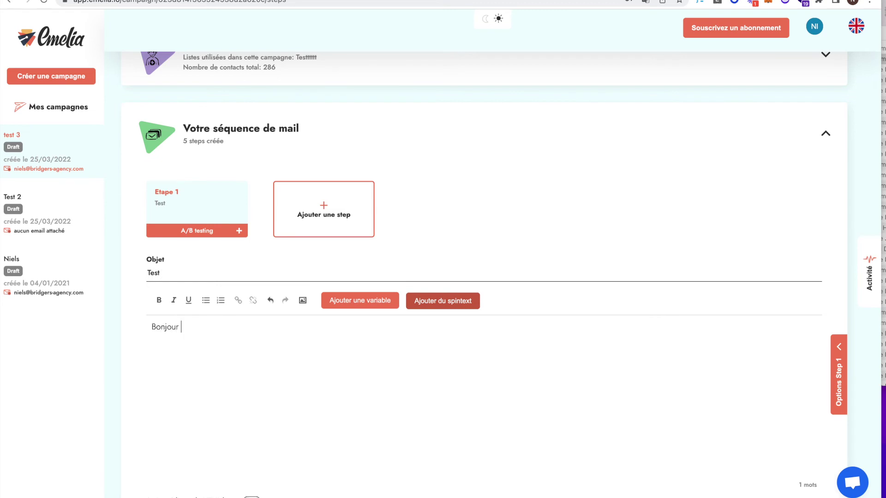
click(354, 305)
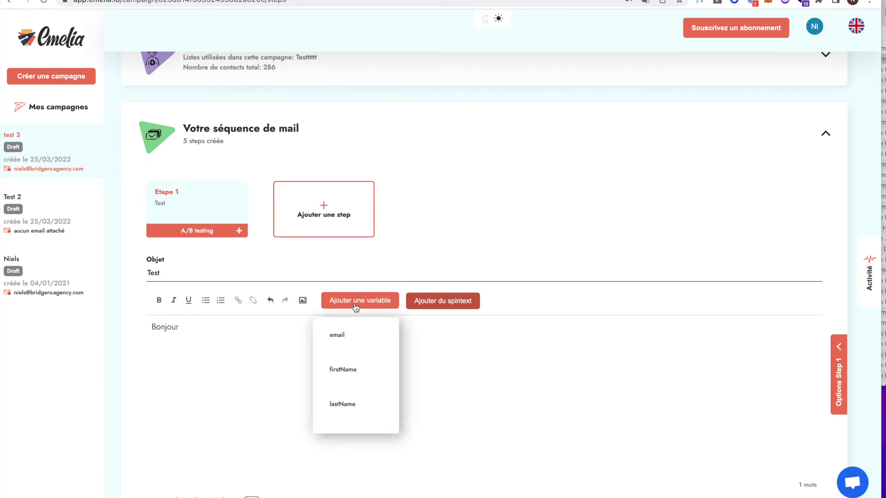
click(357, 367)
text(,)
key(Return)
key(Return)
text(Je vois)
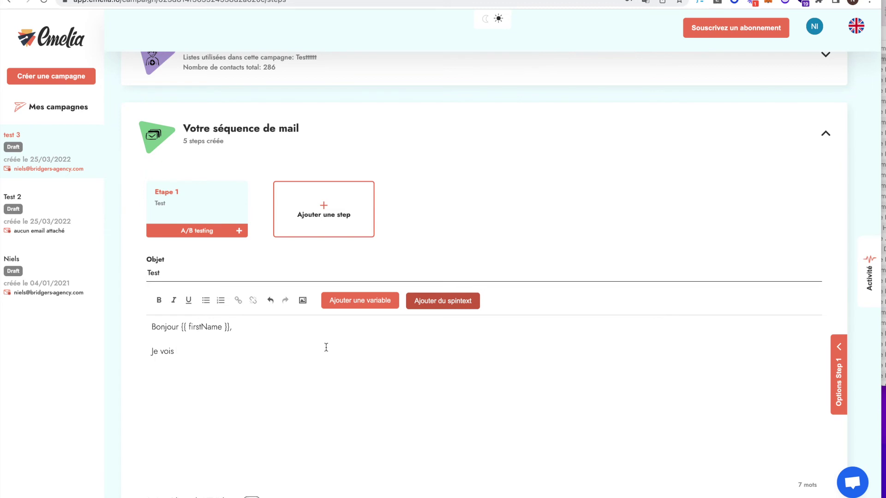
- Insert the signature variable four lines below "Je vois" in the email body
key(Return)
key(Return)
key(Return)
key(Return)
click(377, 308)
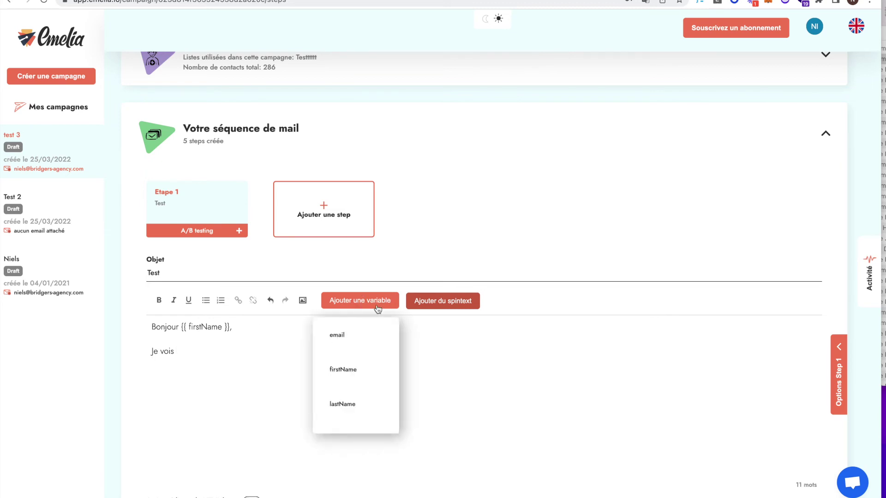
scroll(375, 369, down, 5)
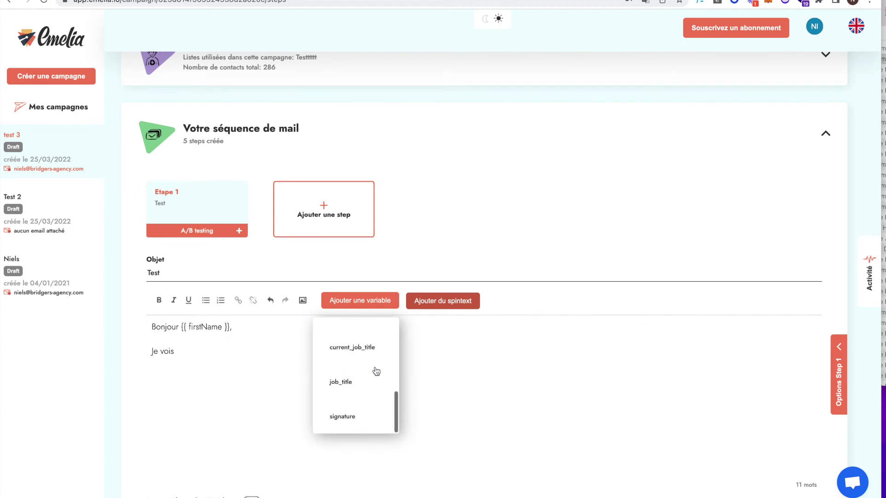
click(354, 412)
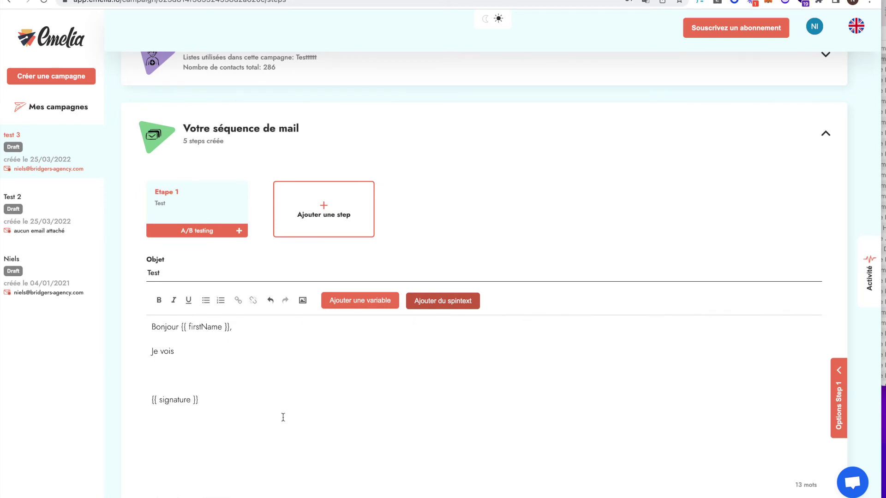
scroll(283, 417, down, 2)
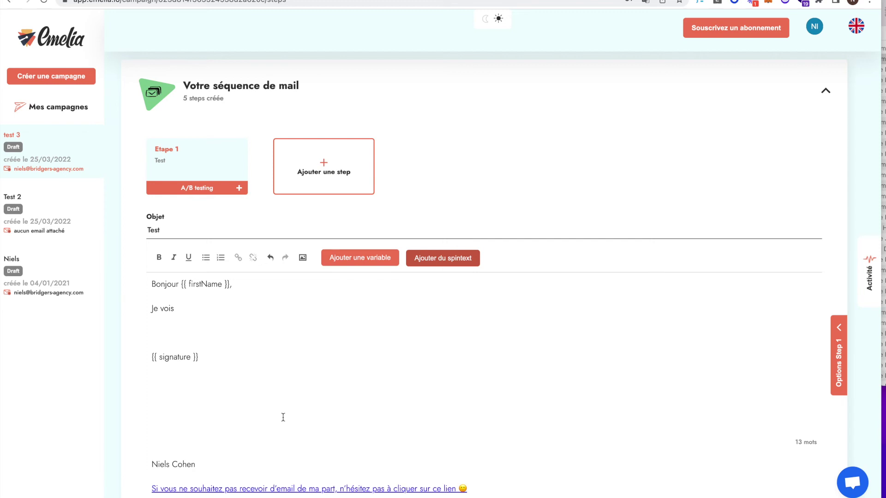
- Replace "Bonjour" with a spintext block and set its first variant to "Hello"
click(178, 285)
double_click(178, 285)
key(BackSpace)
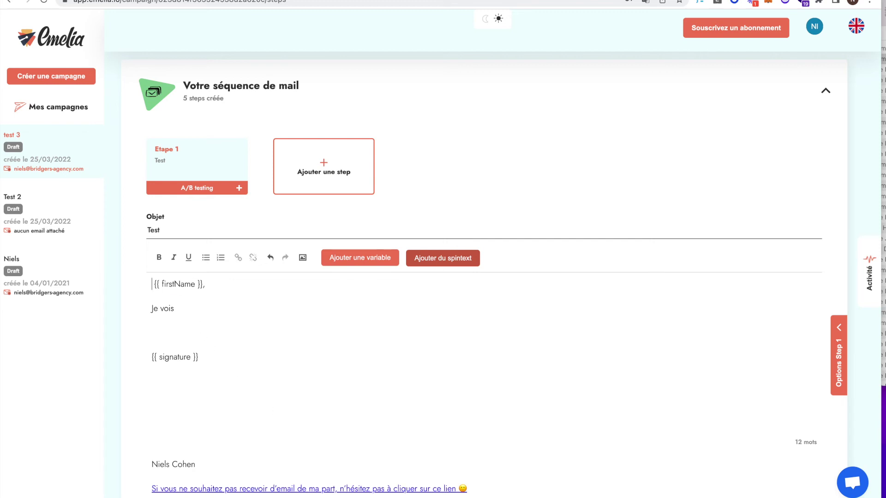
click(441, 259)
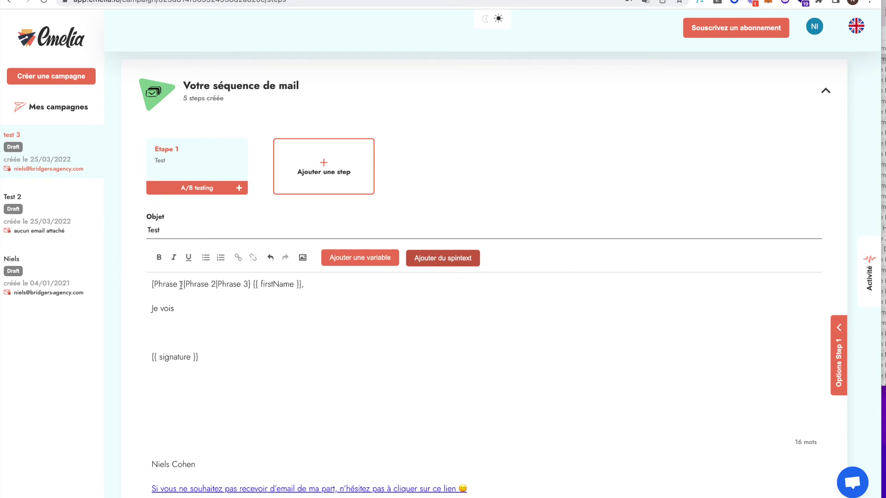
drag(184, 285, 153, 285)
text(Hellio)
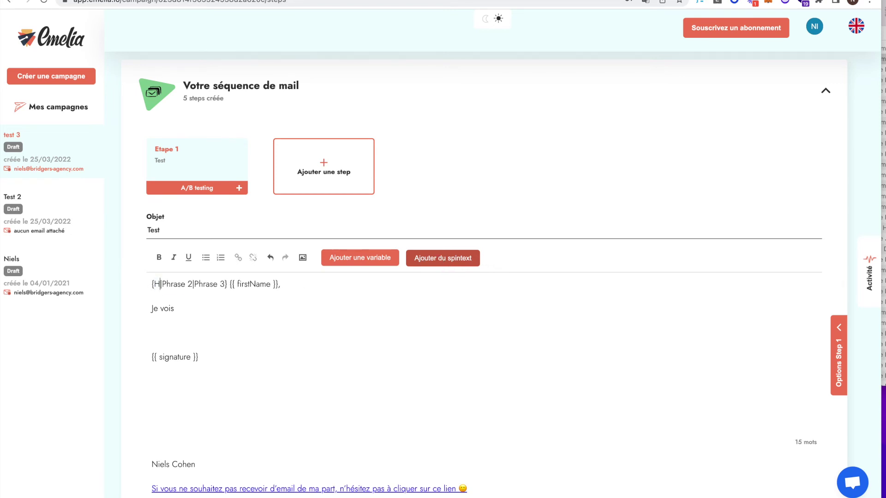
key(Left)
key(BackSpace)
- Set the second spintext variant to "Salut" and save the email sequence
click(205, 286)
drag(205, 286, 174, 285)
text(Salut)
drag(224, 284, 194, 287)
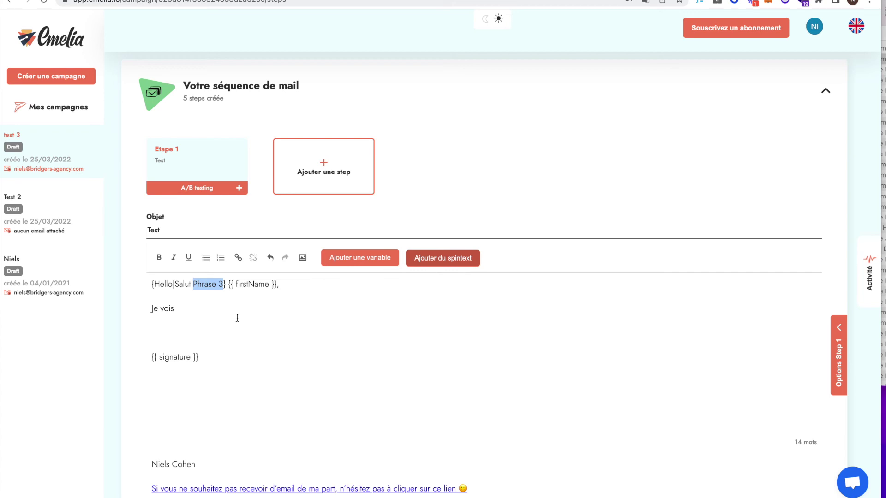
click(241, 318)
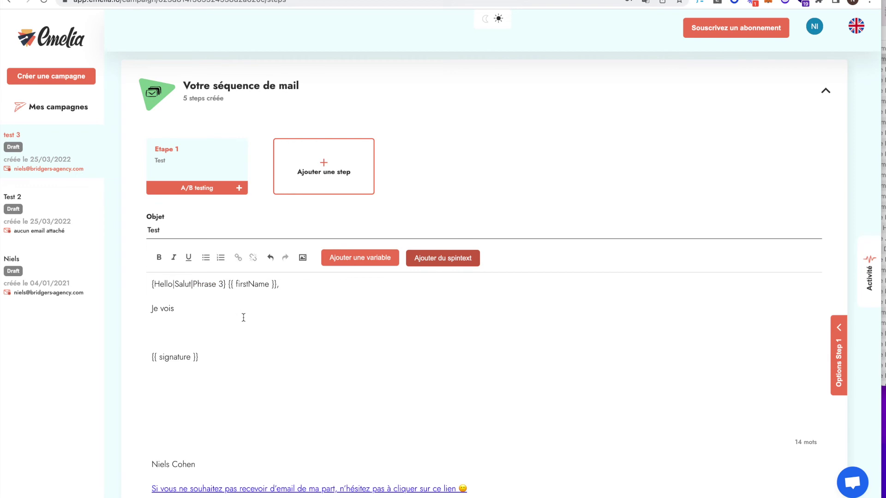
scroll(243, 317, down, 2)
click(191, 475)
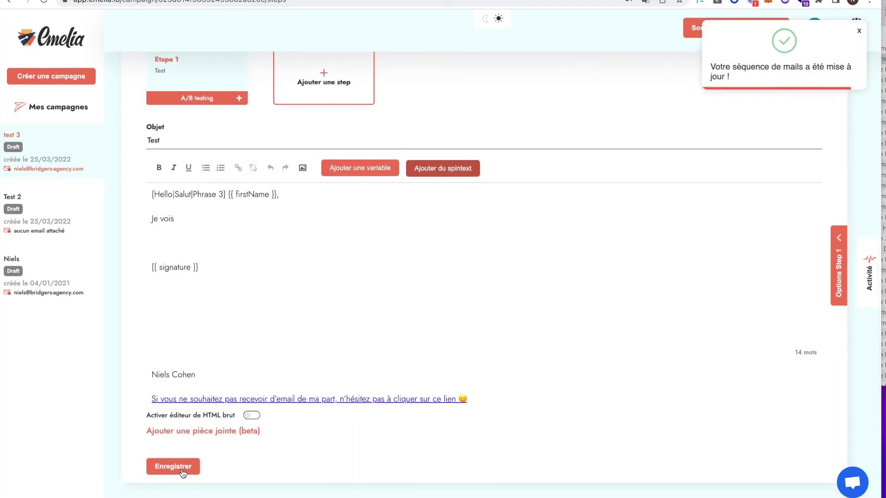
- Add a second step to the sequence and check the units available for its waiting time
scroll(296, 310, up, 2)
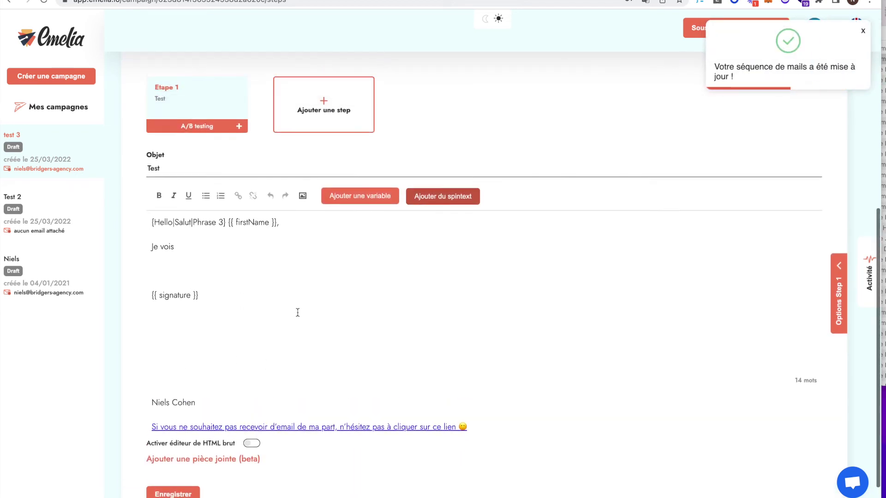
click(330, 141)
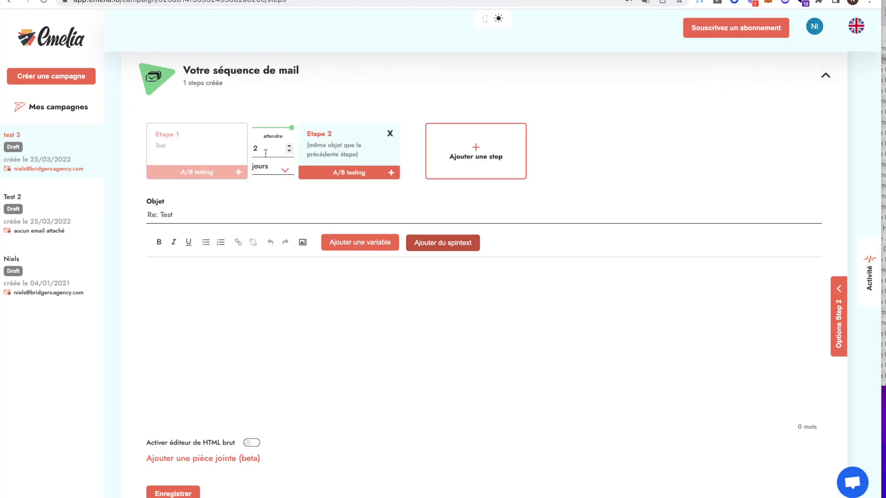
click(282, 170)
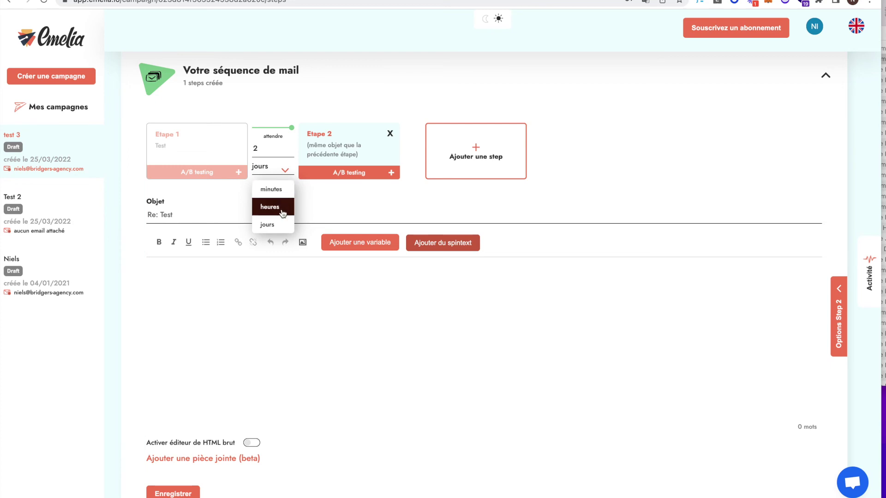
click(216, 149)
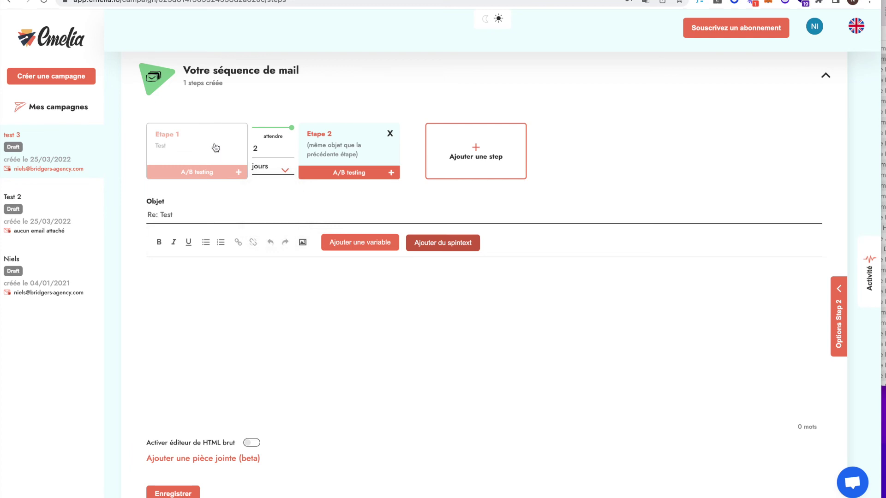
- Add steps 3, 4 and 5 to the sequence and reopen step 1
click(455, 155)
click(632, 147)
click(751, 148)
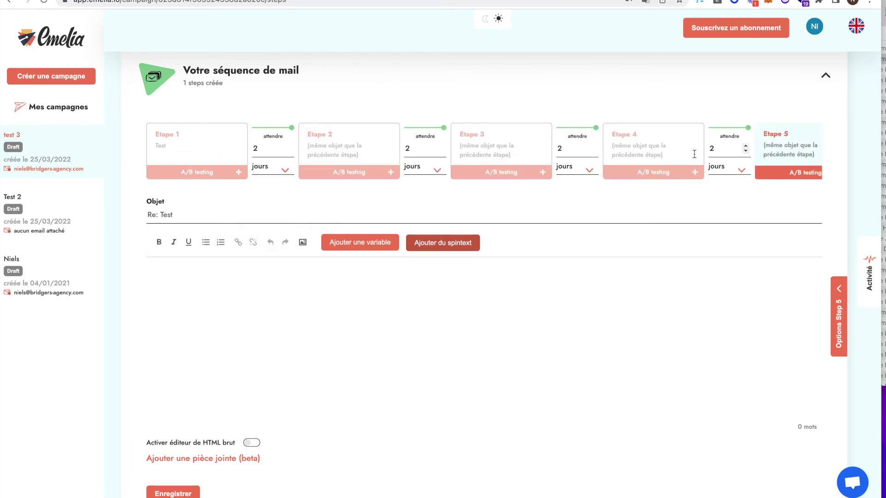
click(208, 157)
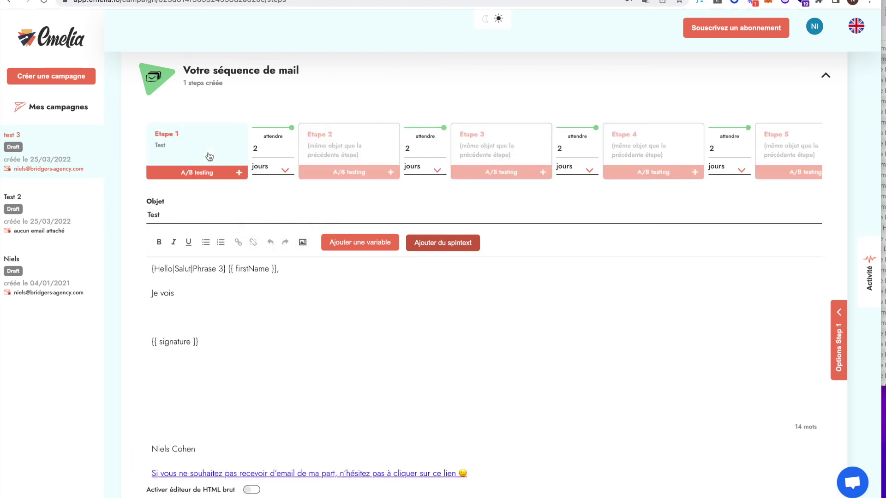
- Enable A/B testing on step 1 of the sequence and try switching between its A and B variants
click(239, 173)
click(197, 173)
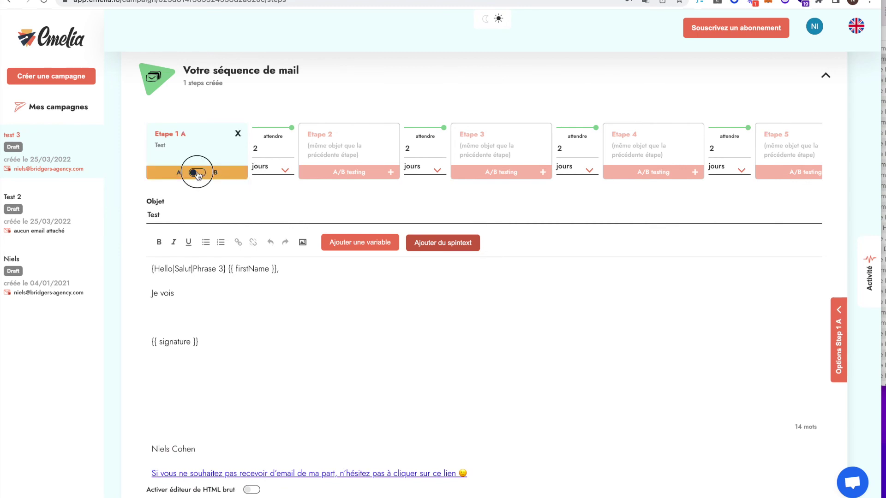
click(197, 172)
- Check which actions, such as duplicating, archiving or deleting, are available for the test 3 campaign
scroll(582, 192, up, 6)
click(843, 76)
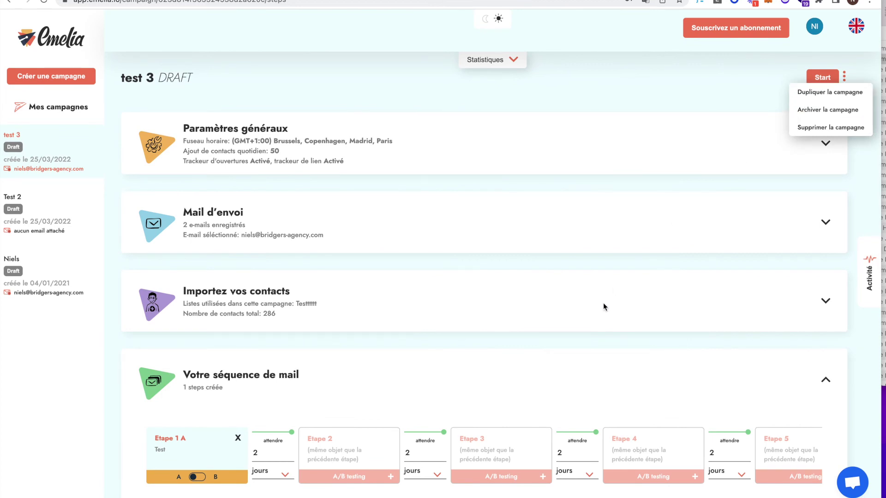
click(507, 342)
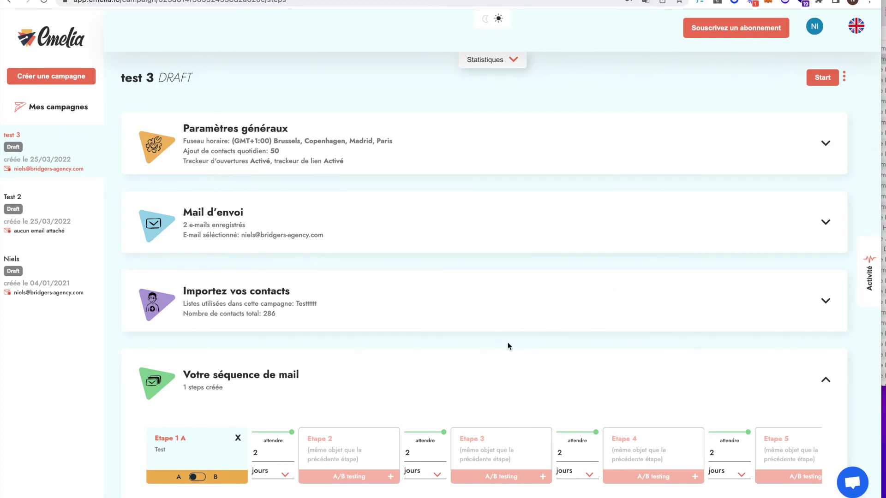
- Switch the step 1 A email to the raw HTML editor
scroll(508, 342, down, 5)
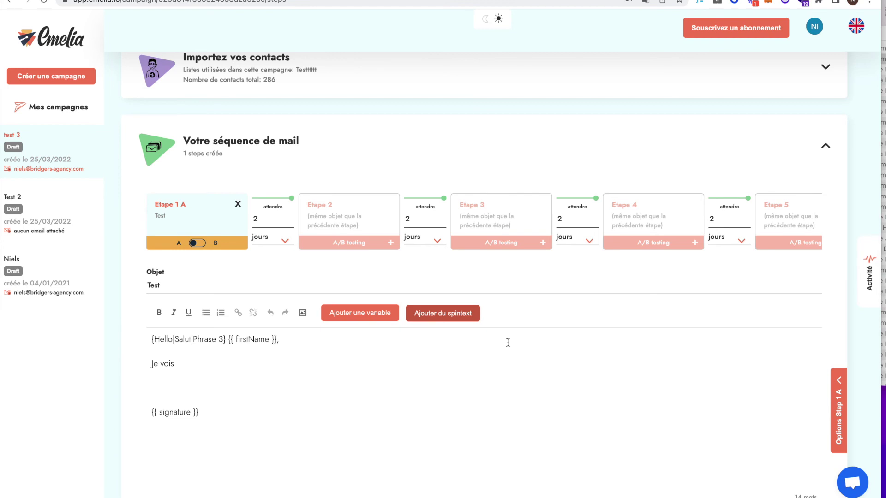
scroll(507, 342, down, 3)
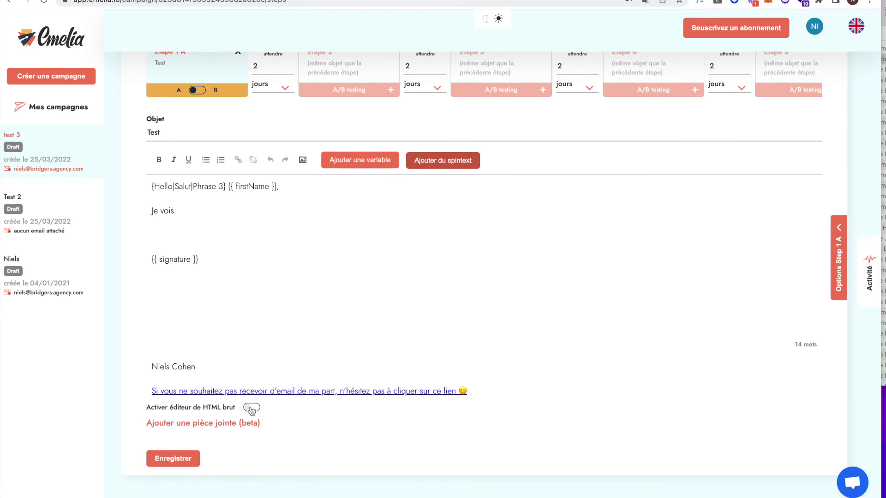
click(253, 407)
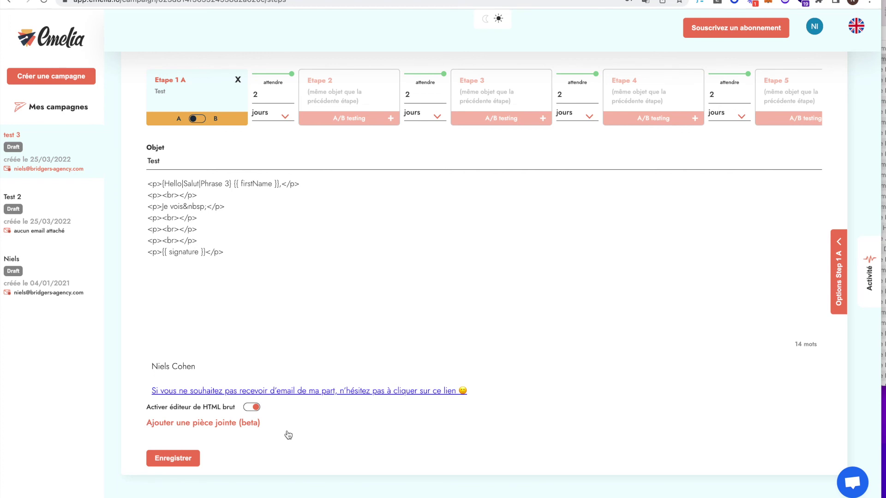
- Turn off the display of the previous emails' history in the options of step 1 A
click(836, 300)
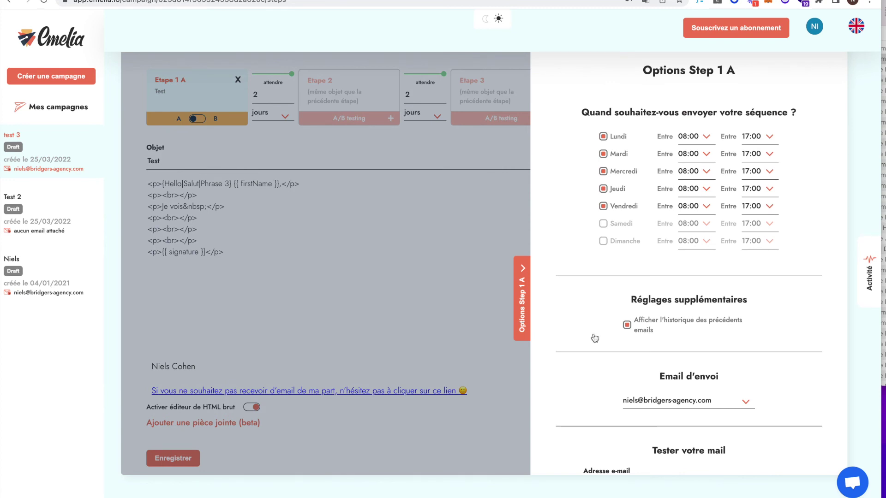
scroll(594, 338, down, 3)
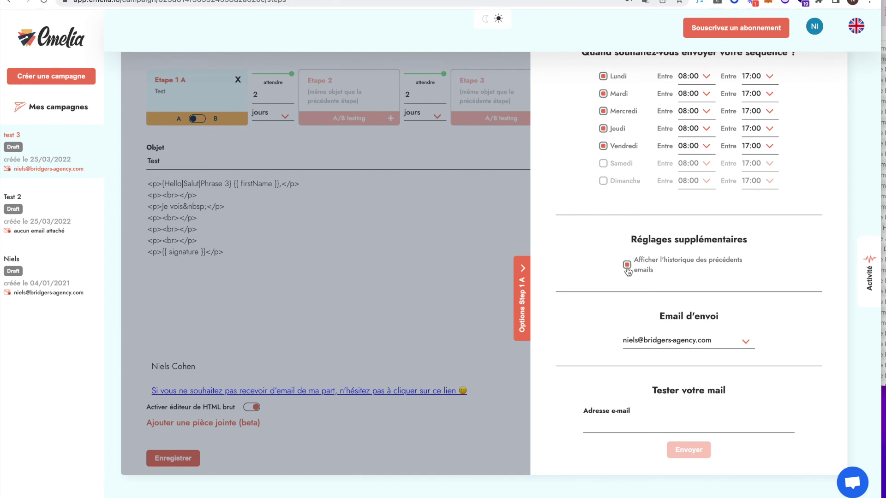
click(627, 269)
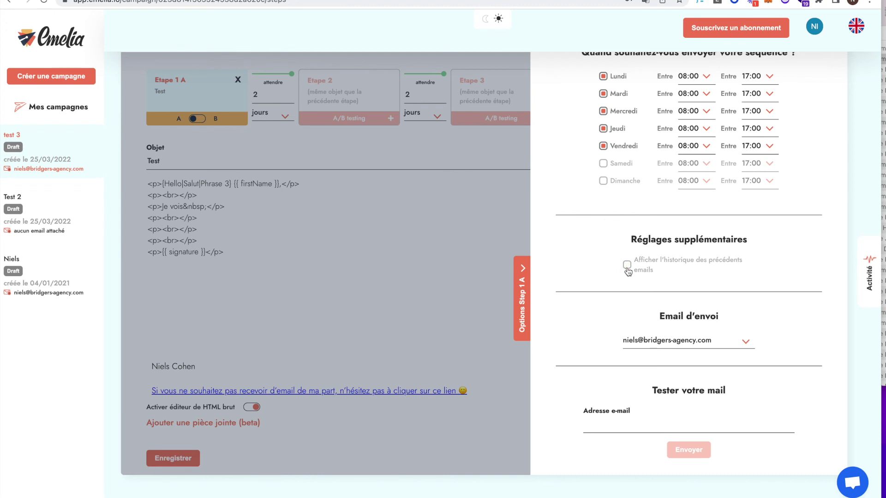
click(523, 290)
- Save the email sequence from step 1 A and reopen step 2 at its subject
click(352, 91)
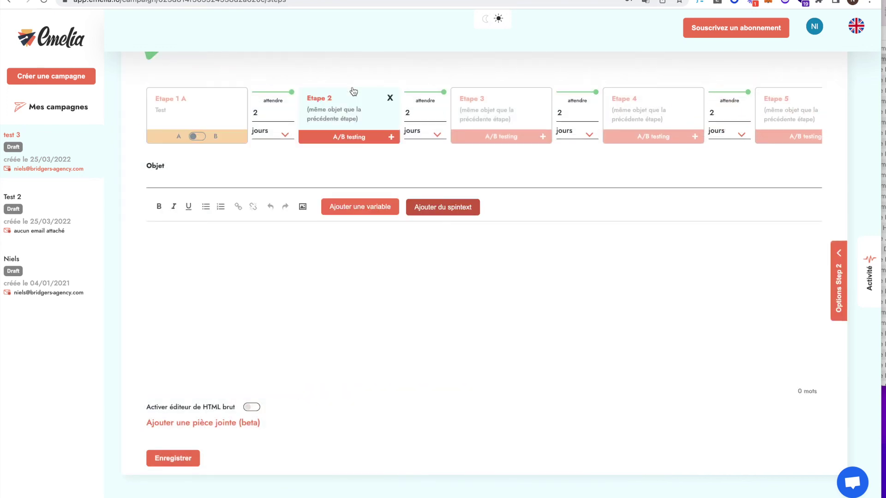
click(203, 112)
click(184, 478)
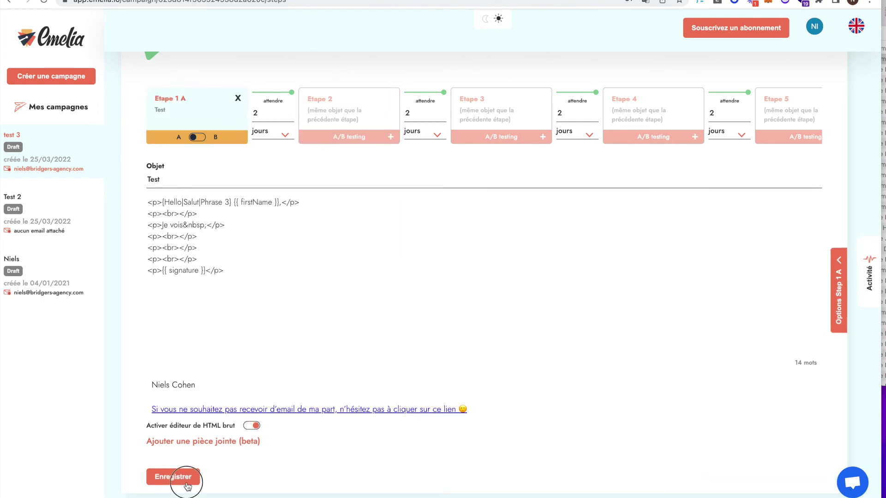
click(347, 105)
mouse_move(183, 183)
mouse_down()
mouse_move(150, 181)
mouse_move(186, 180)
mouse_up()
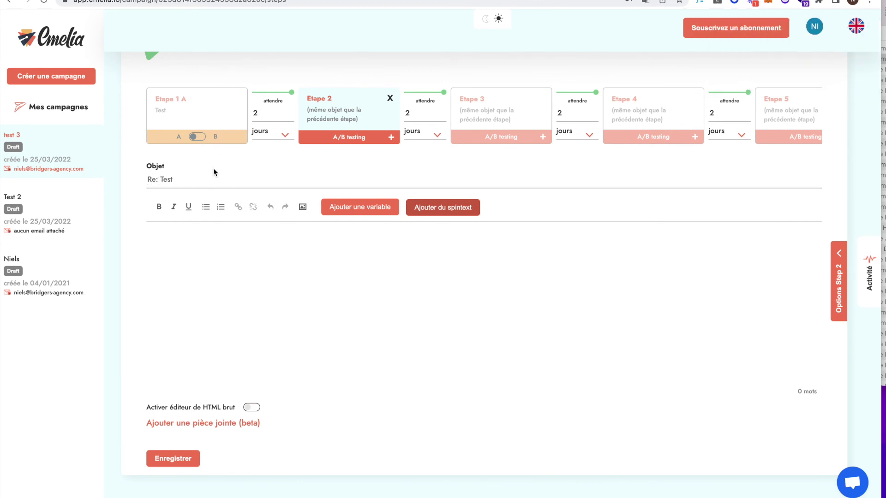
- Turn off the previous emails' history in the options of step 2 and check the sender addresses on offer
click(839, 287)
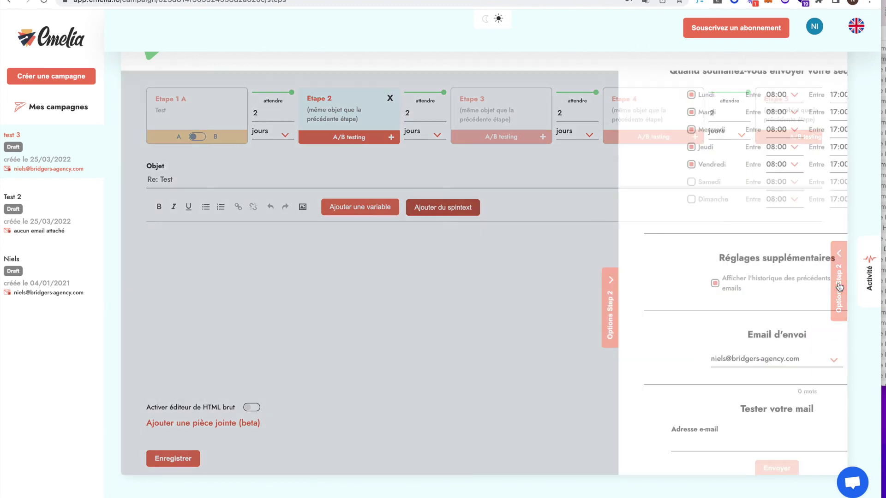
click(627, 284)
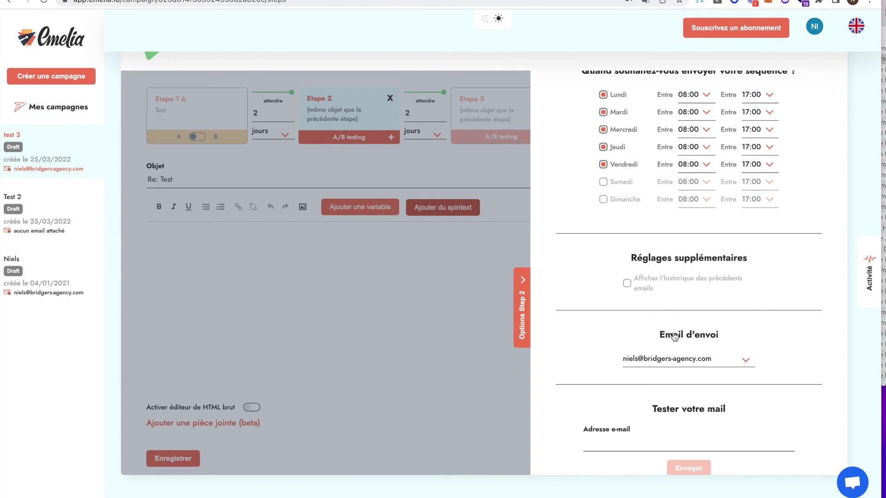
click(691, 364)
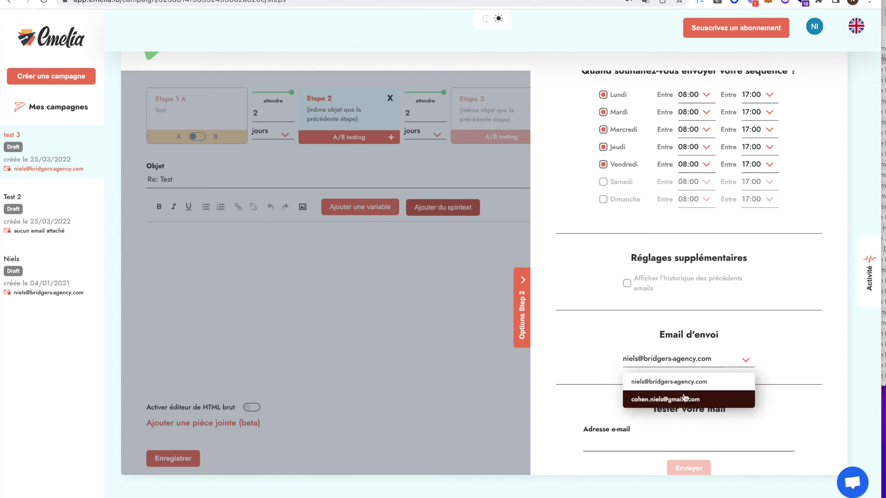
click(698, 364)
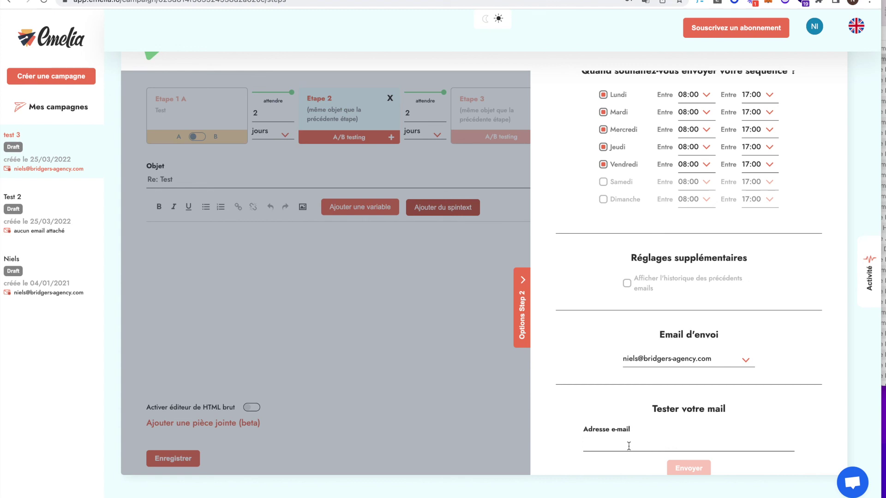
click(523, 308)
- Return the step 1 A email to the visual editor and save the sequence
click(223, 116)
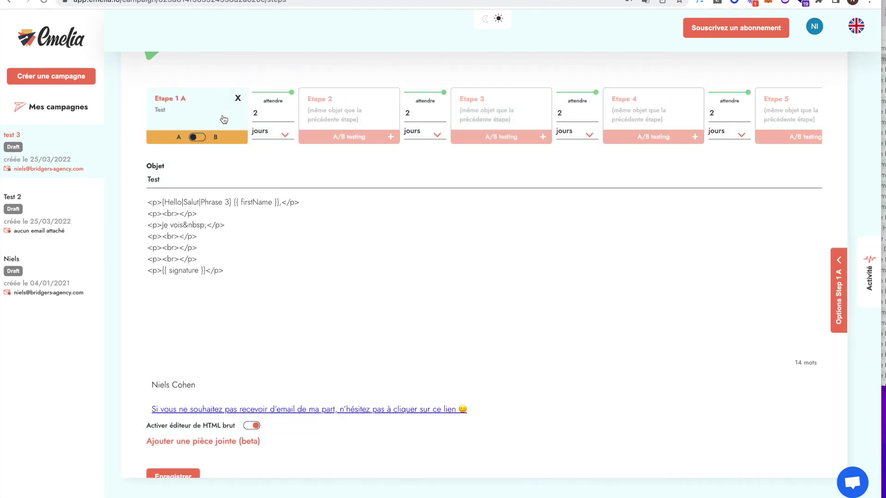
click(249, 425)
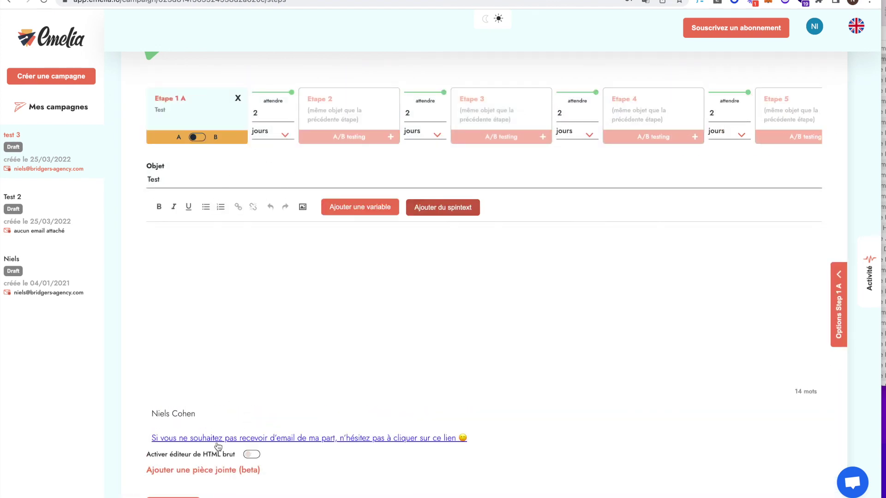
scroll(217, 444, down, 1)
click(194, 459)
scroll(272, 239, up, 1)
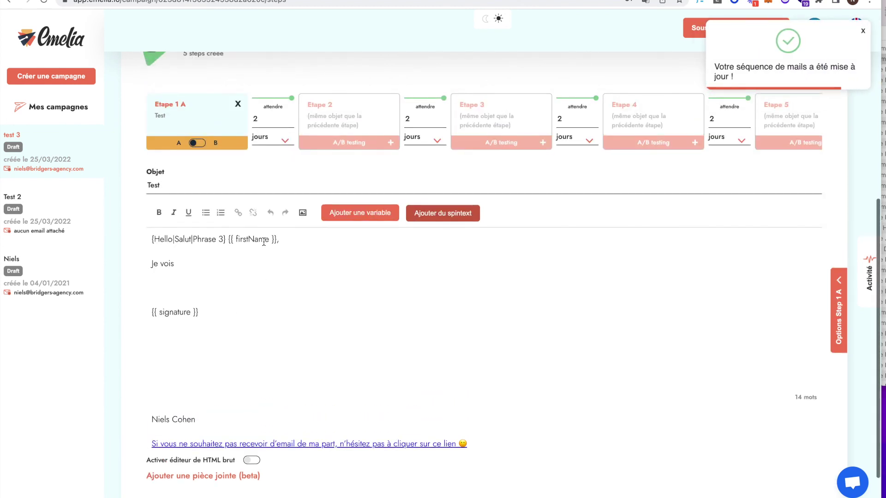
- Copy the {{ firstName }} variable from the email body to the end of step 1 A's subject and save the sequence
drag(278, 240, 228, 241)
key(ctrl+c)
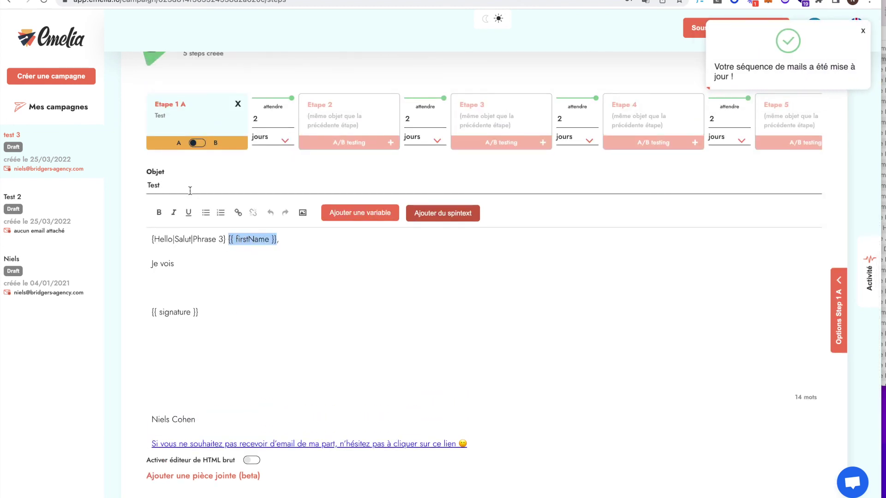
click(189, 186)
key(ctrl+v)
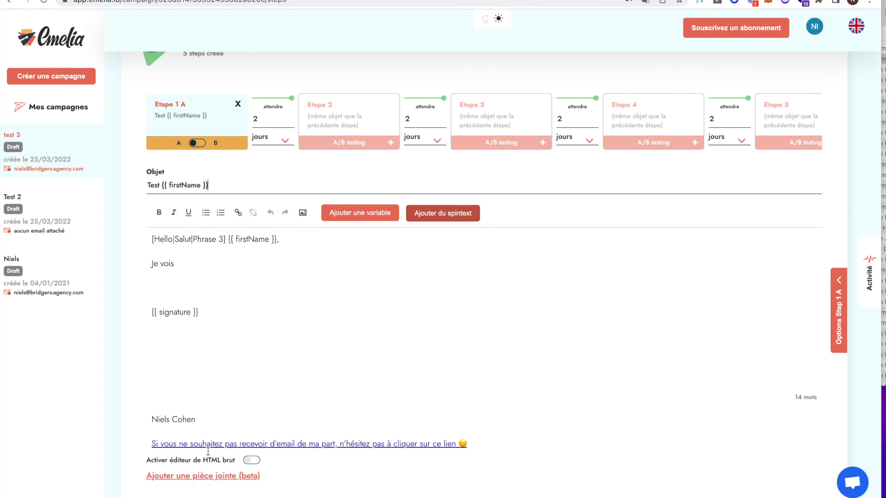
scroll(202, 476, down, 1)
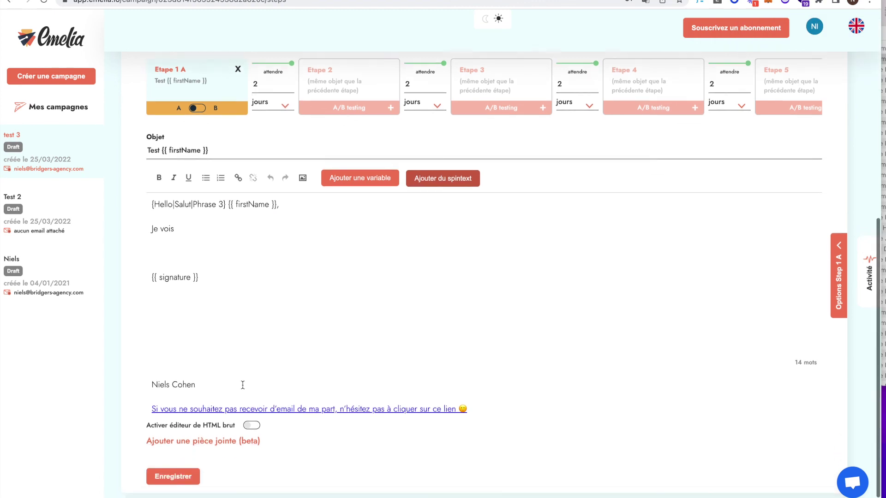
- Check which variables can be inserted into the step 1 A email
click(360, 178)
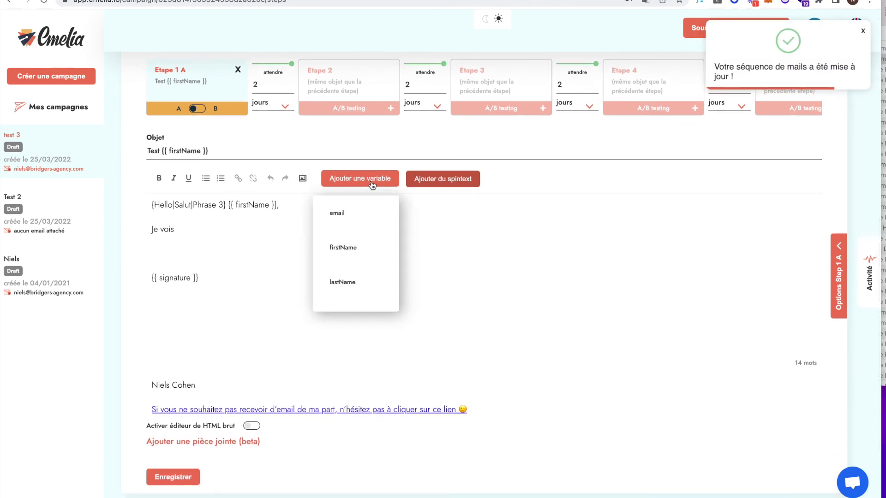
click(224, 227)
scroll(425, 257, up, 8)
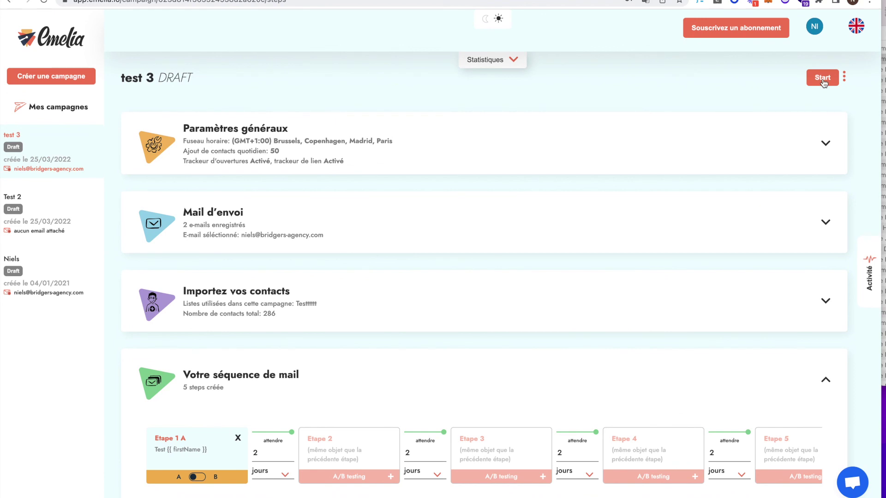
- Show the campaign's statistics and look through the activity log for the clicked links
click(512, 59)
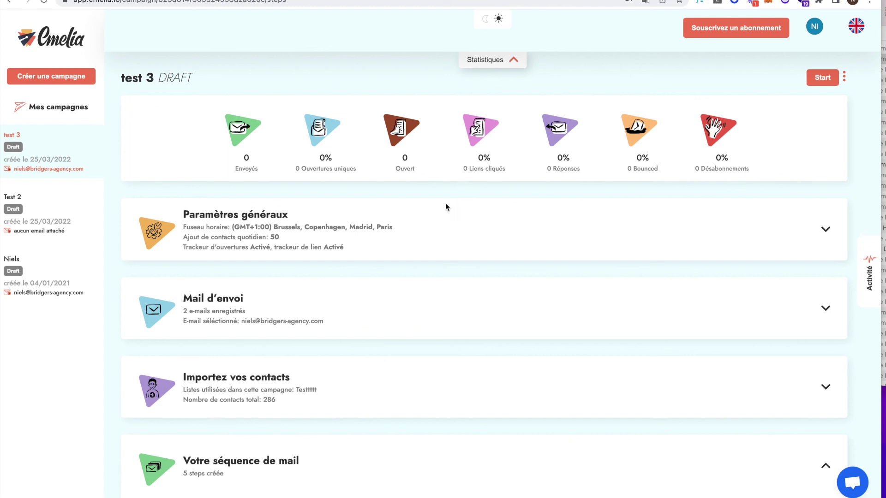
click(481, 141)
click(553, 134)
click(487, 128)
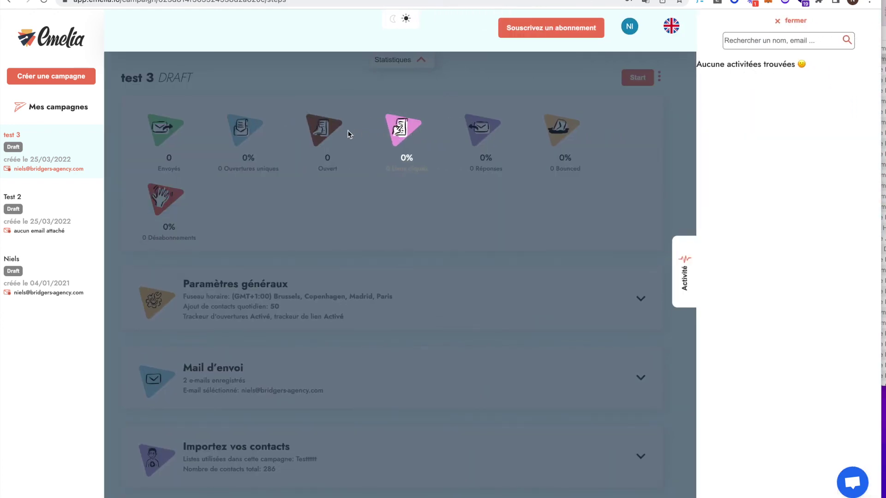
click(380, 110)
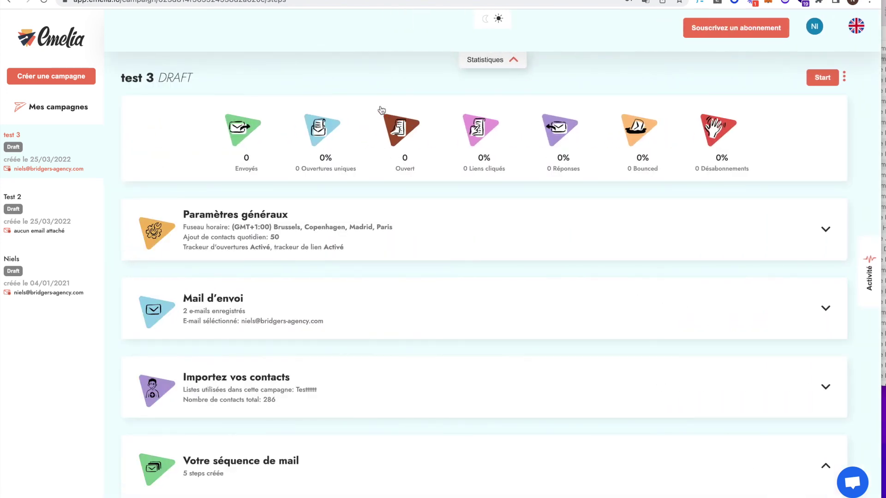
- Switch the interface to dark mode, and open and close the support chat
click(487, 21)
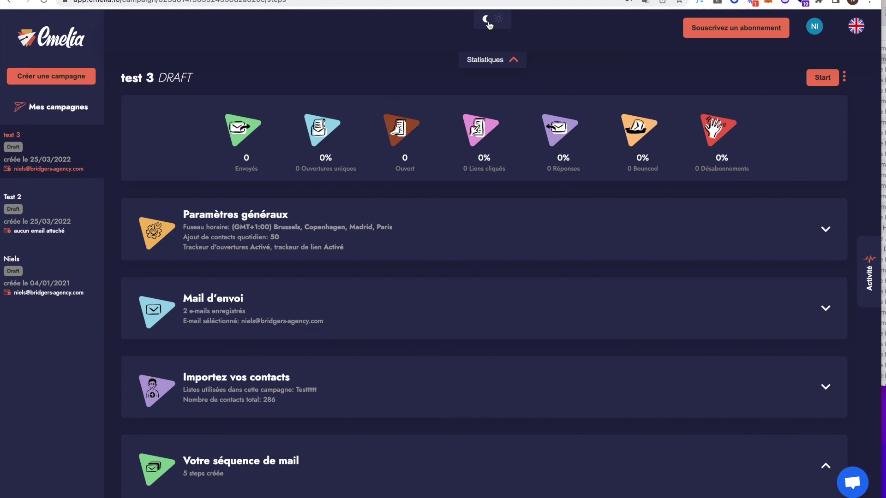
click(852, 482)
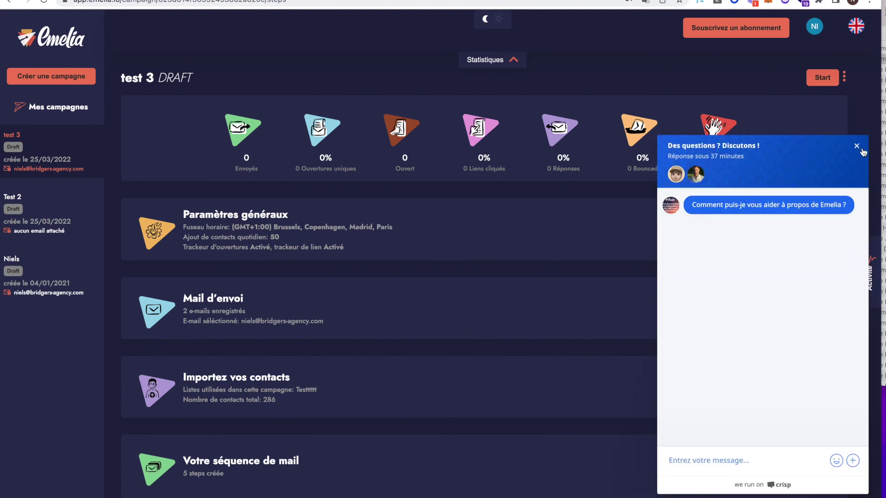
click(856, 147)
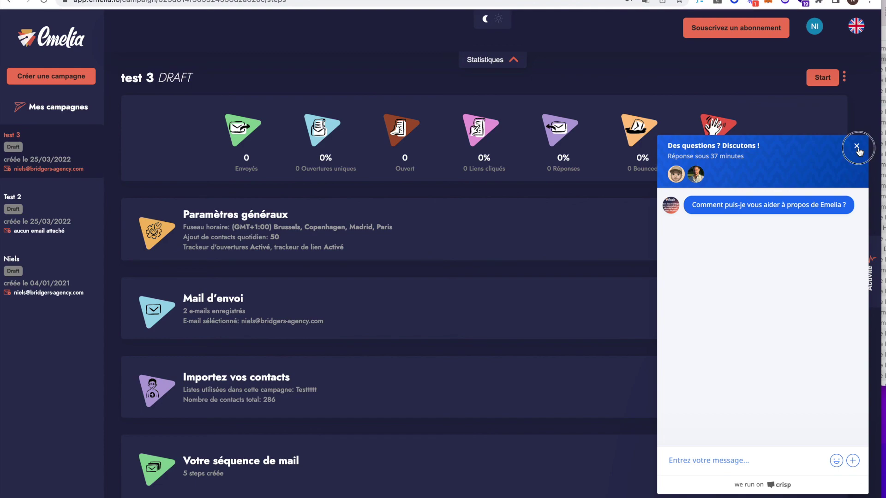